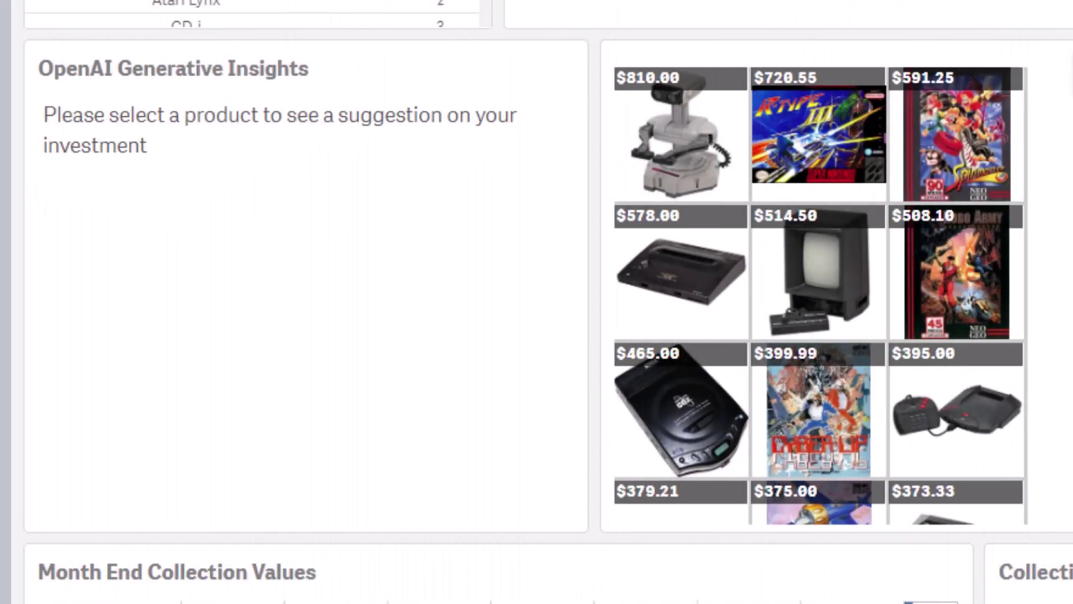
- Select the $810.00 product tile so OpenAI Generative Insights can suggest an investment
{"action": "left_click", "coordinate": [682, 134]}
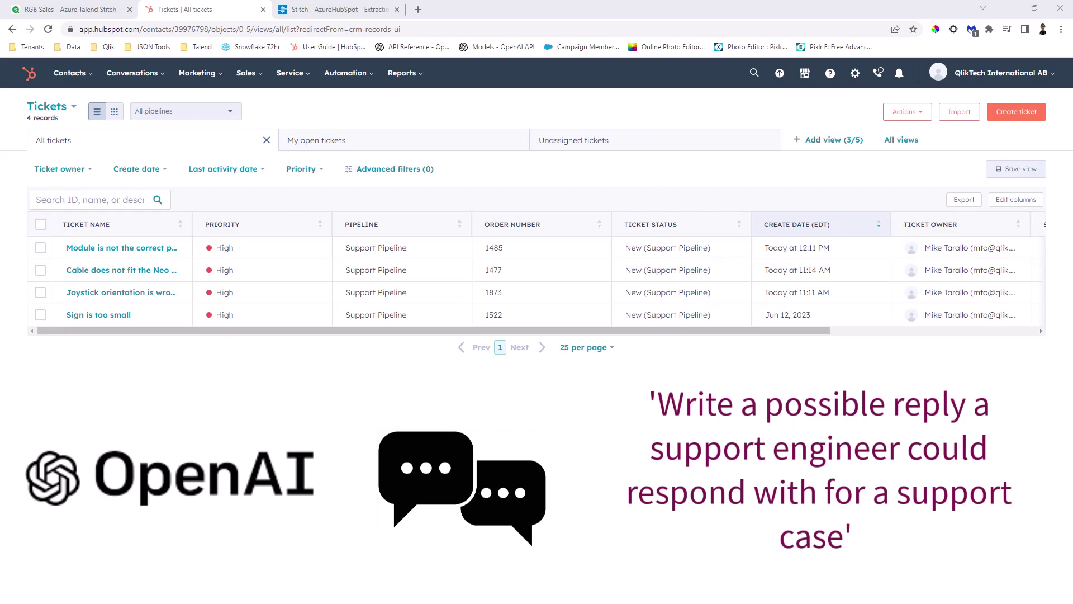
- Start a new HubSpot ticket and name it 'Ordered wrong control pad'
{"action": "left_click", "coordinate": [1017, 113]}
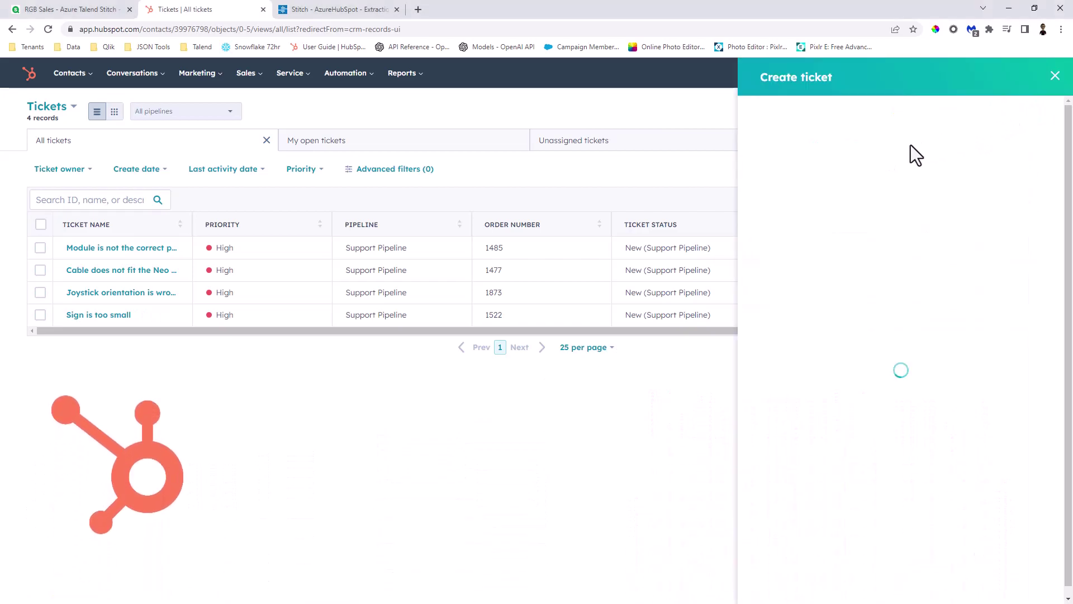
{"action": "left_click", "coordinate": [851, 163]}
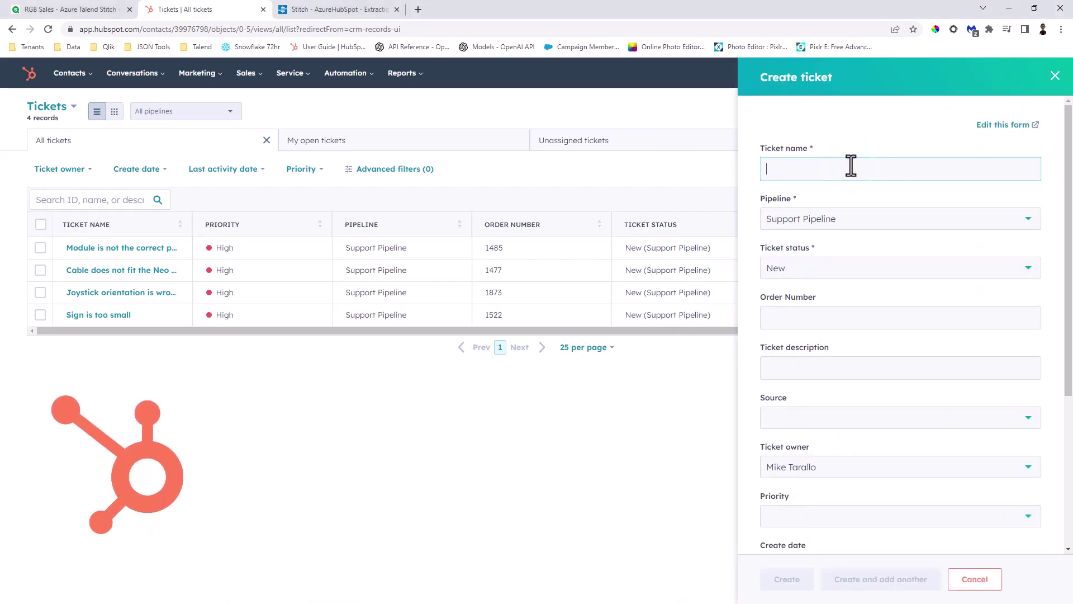
{"action": "type", "text": "Ordered wrong control pad"}
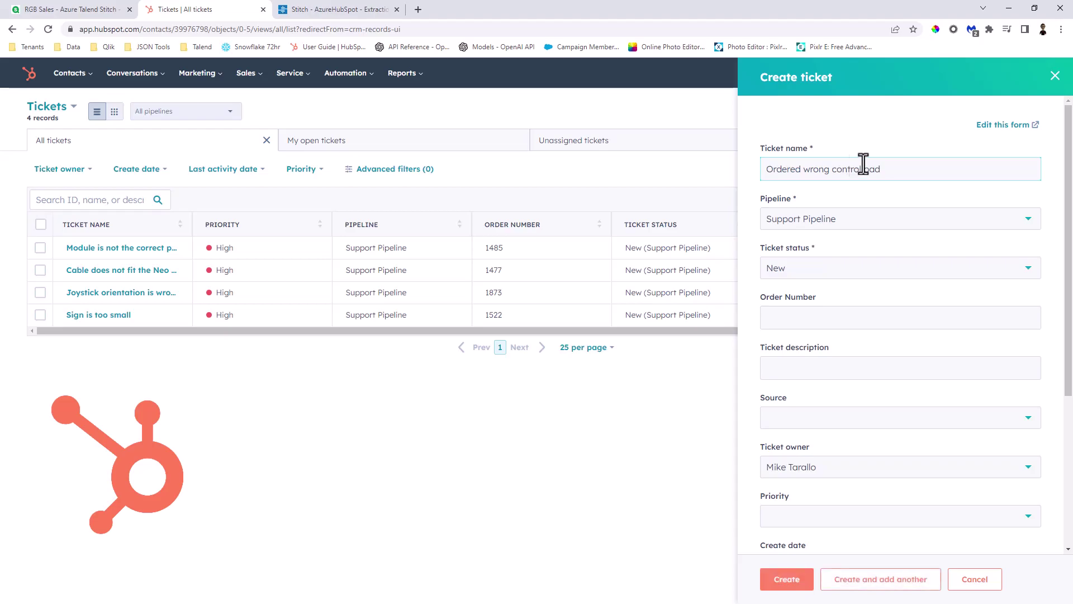
{"action": "left_click", "coordinate": [808, 317]}
- Filter the Qlik sales dashboard to Cancelled orders from 2022, then open order 1745
{"action": "left_click", "coordinate": [64, 12]}
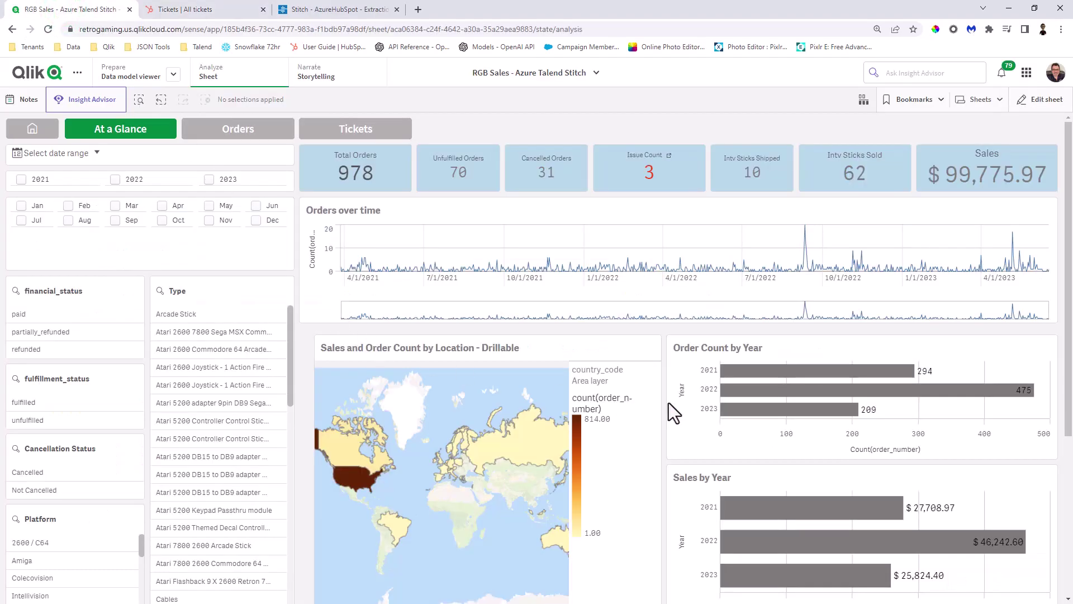
{"action": "scroll", "coordinate": [671, 405], "scroll_direction": "down", "scroll_amount": 5}
{"action": "scroll", "coordinate": [233, 340], "scroll_direction": "up", "scroll_amount": 5}
{"action": "left_click", "coordinate": [42, 475]}
{"action": "left_click", "coordinate": [116, 179]}
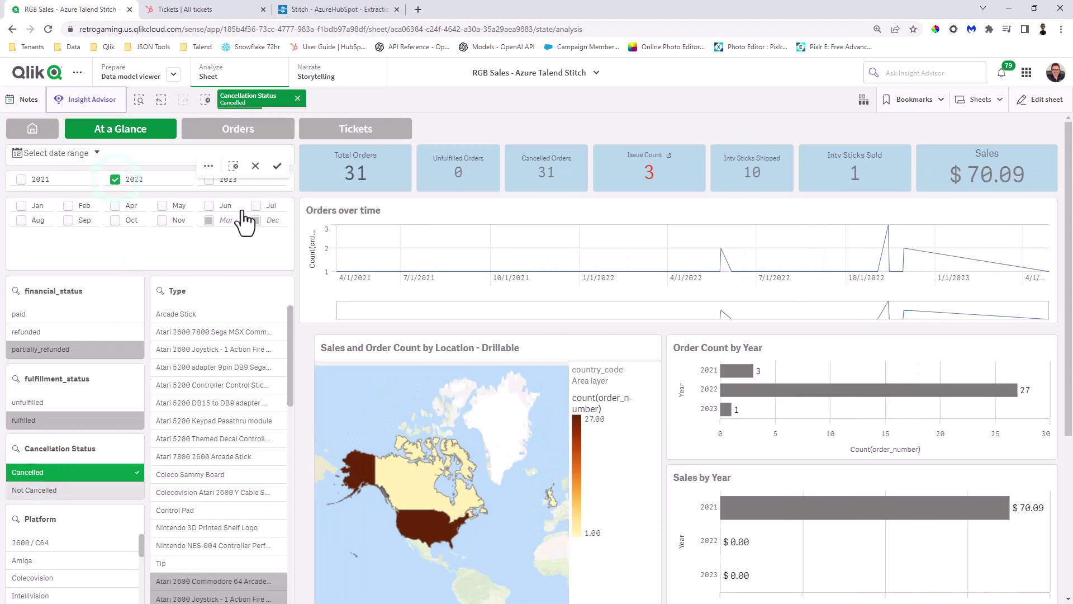
{"action": "scroll", "coordinate": [581, 394], "scroll_direction": "down", "scroll_amount": 5}
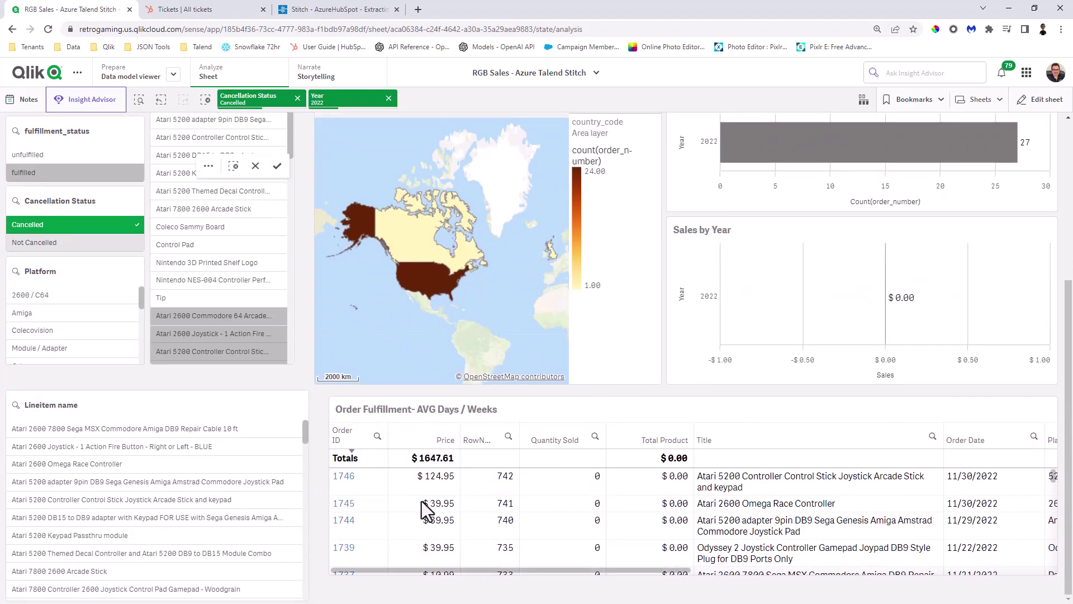
{"action": "left_click", "coordinate": [343, 504]}
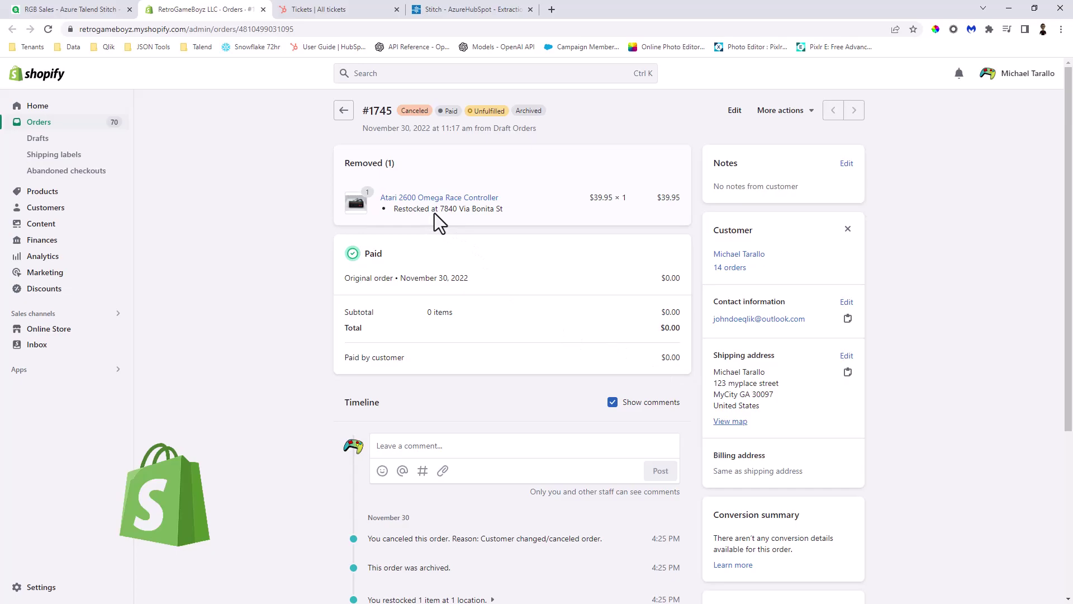
- Leave Shopify cancelled order #1745 and return to the HubSpot ticket form
{"action": "left_click", "coordinate": [340, 9]}
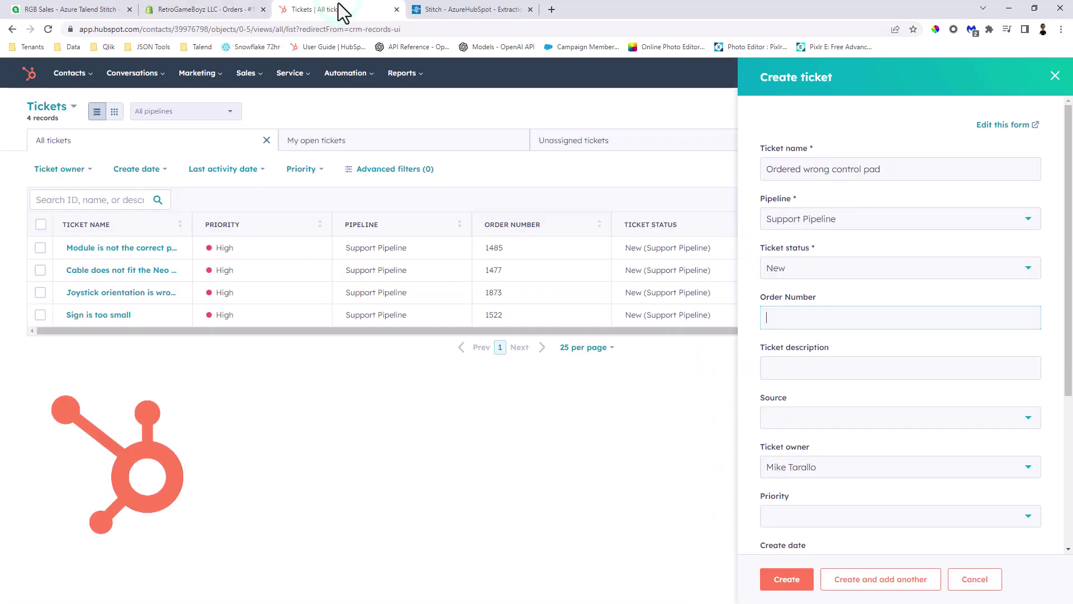
- Enter order number 1745, description 'Control pad is not correct, need to order new controller', source Email
{"action": "left_click", "coordinate": [783, 318]}
{"action": "type", "text": "1745"}
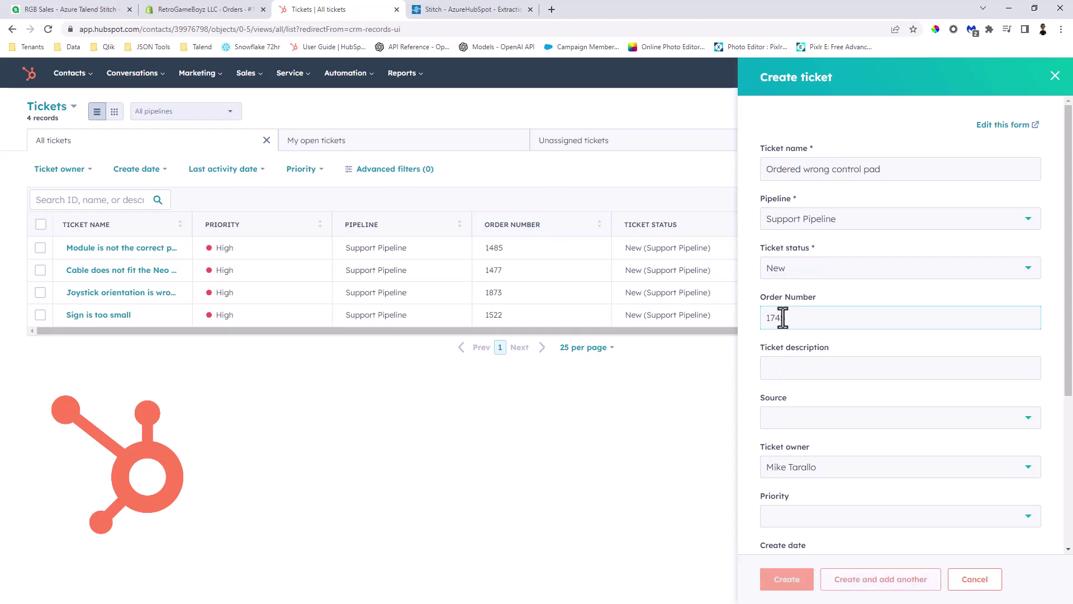
{"action": "left_click", "coordinate": [822, 374]}
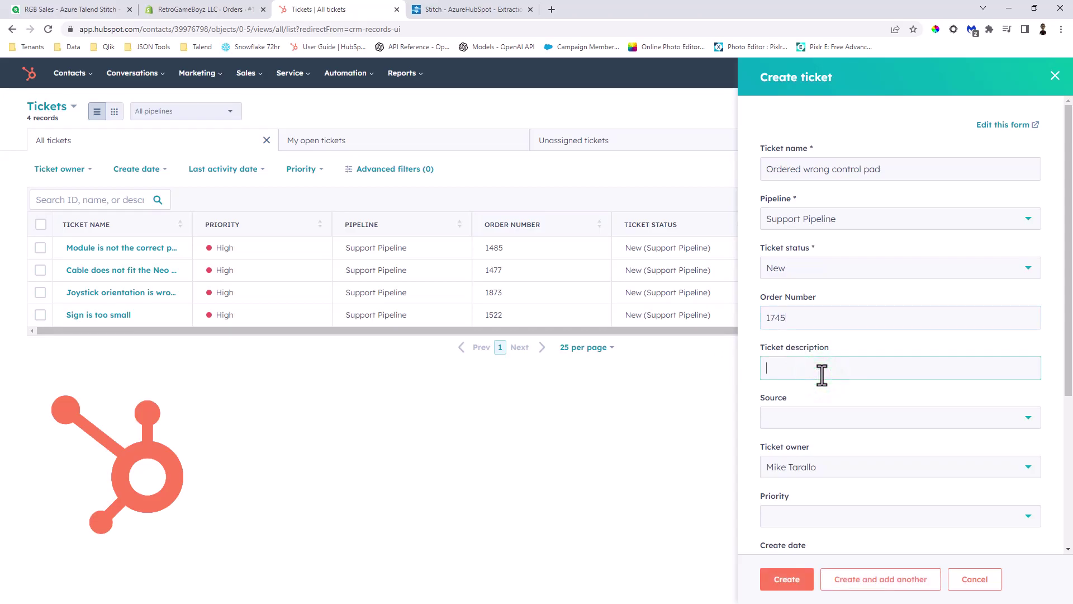
{"action": "type", "text": "Control pad"}
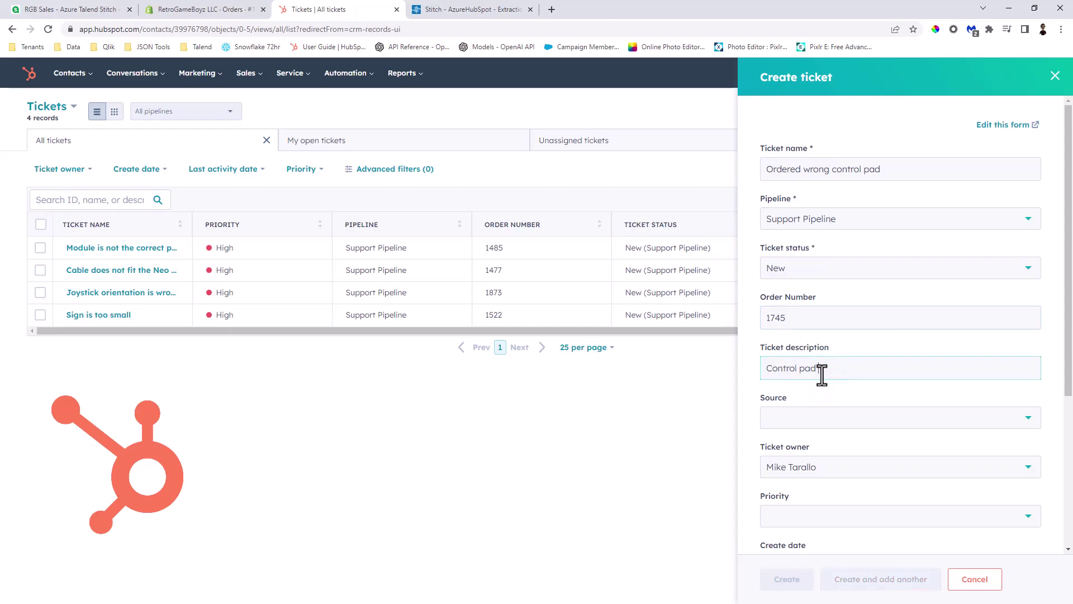
{"action": "type", "text": " is not correct, need to order "}
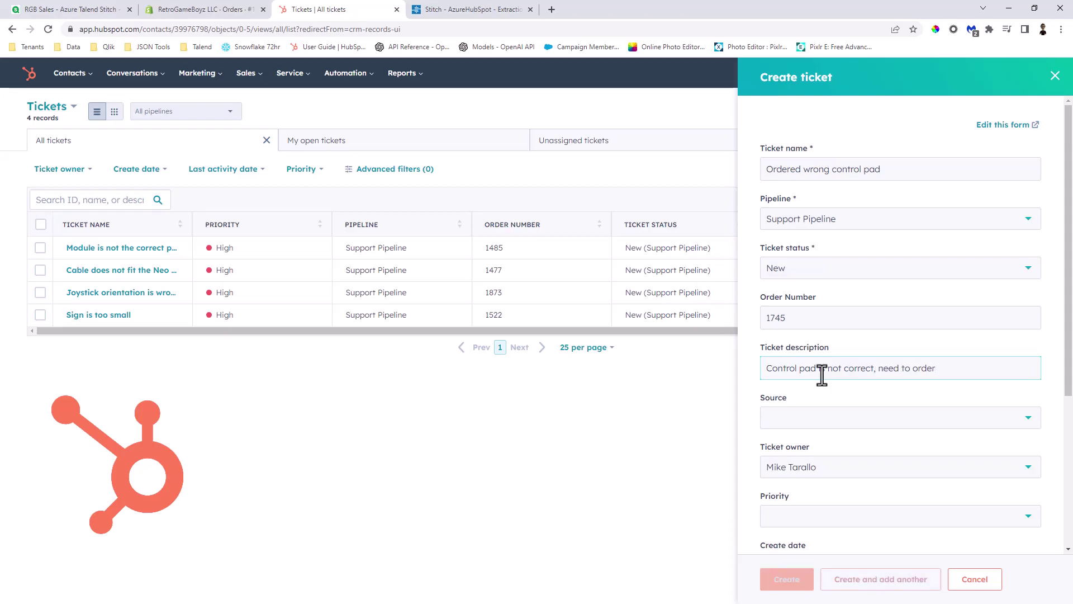
{"action": "type", "text": "new "}
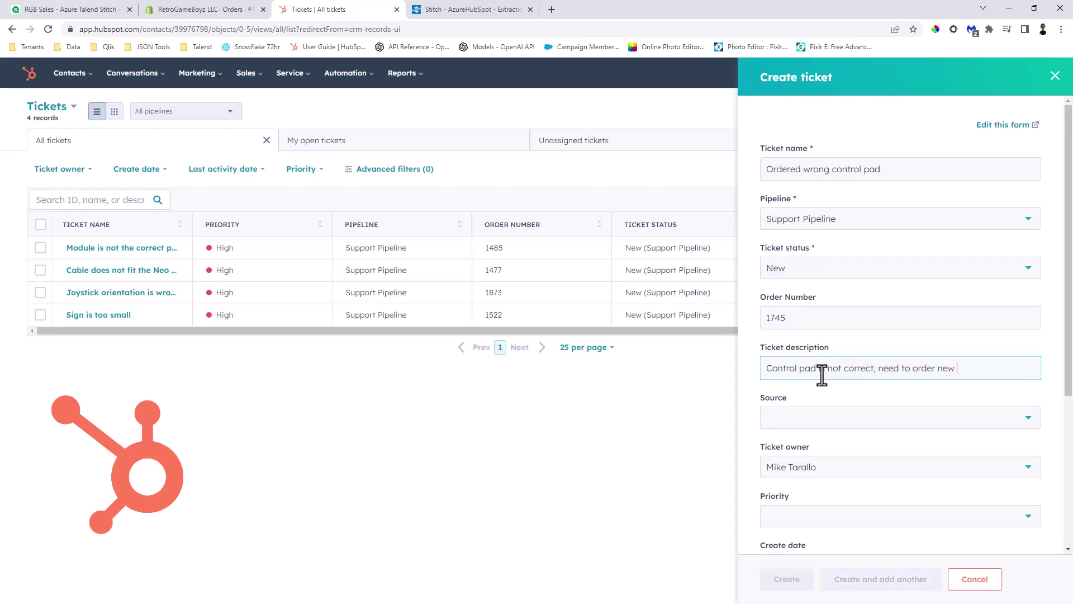
{"action": "type", "text": "controller"}
{"action": "left_click", "coordinate": [839, 420]}
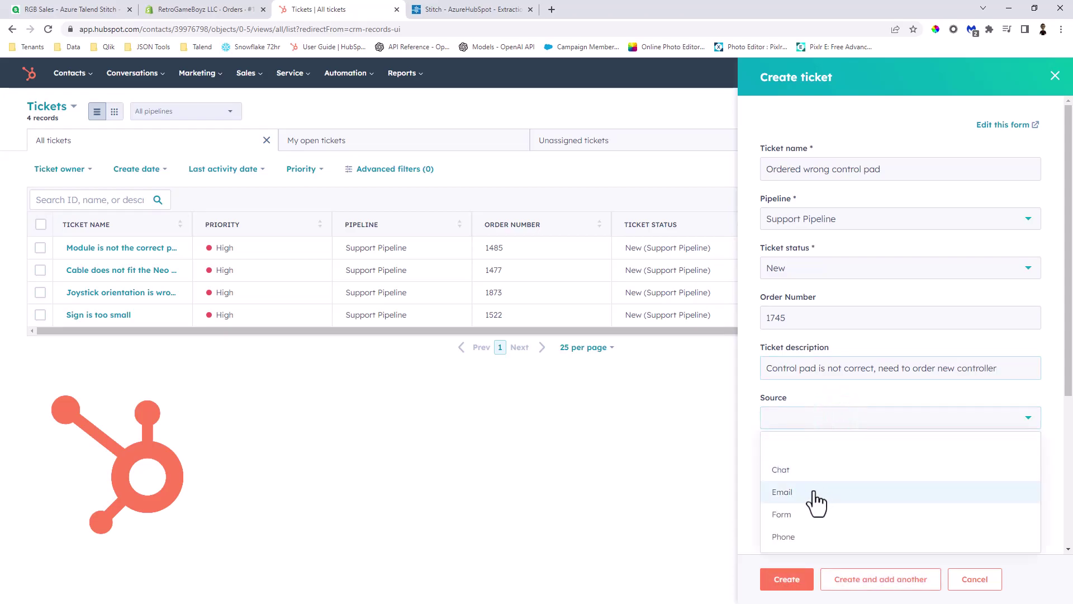
{"action": "left_click", "coordinate": [815, 436]}
- Set High priority and create date 06/19/2023, save the ticket, and view all Tickets
{"action": "scroll", "coordinate": [814, 491], "scroll_direction": "down", "scroll_amount": 3}
{"action": "left_click", "coordinate": [816, 350]}
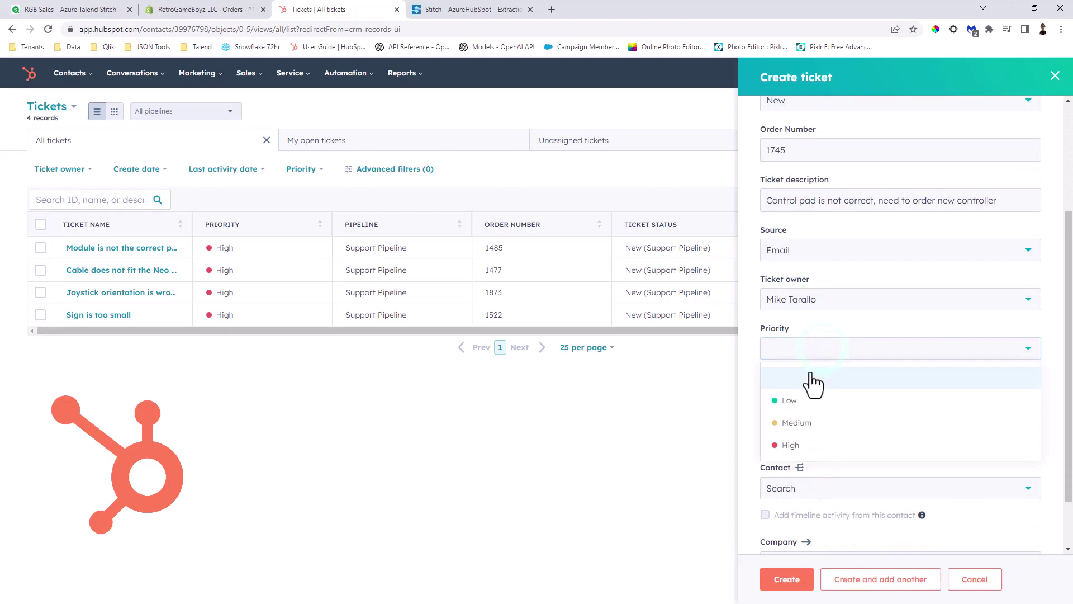
{"action": "left_click", "coordinate": [800, 445]}
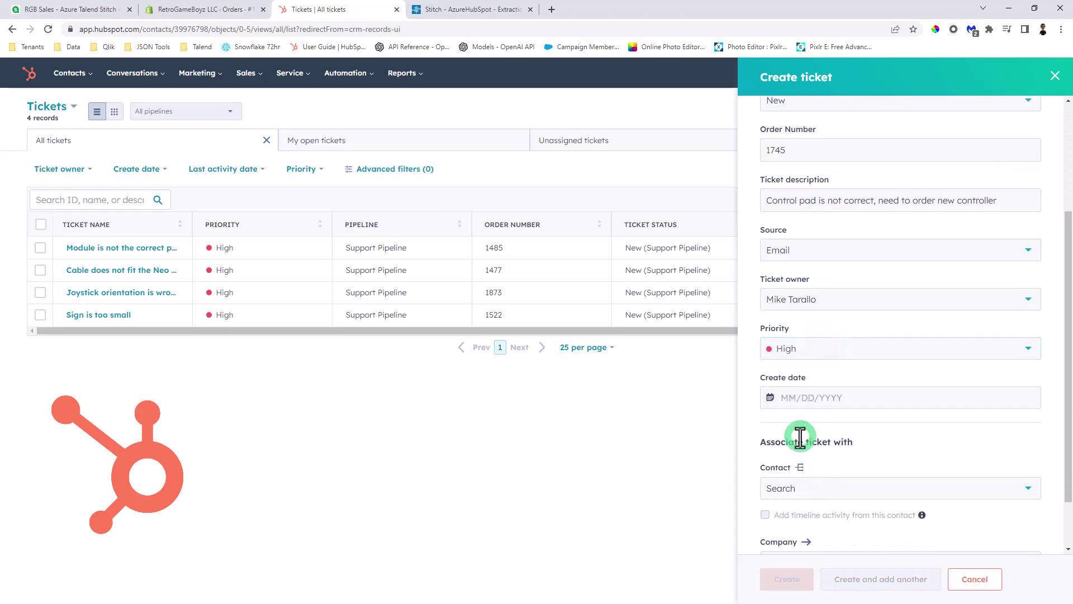
{"action": "left_click", "coordinate": [828, 398]}
{"action": "left_click", "coordinate": [805, 526]}
{"action": "scroll", "coordinate": [821, 475], "scroll_direction": "down", "scroll_amount": 1}
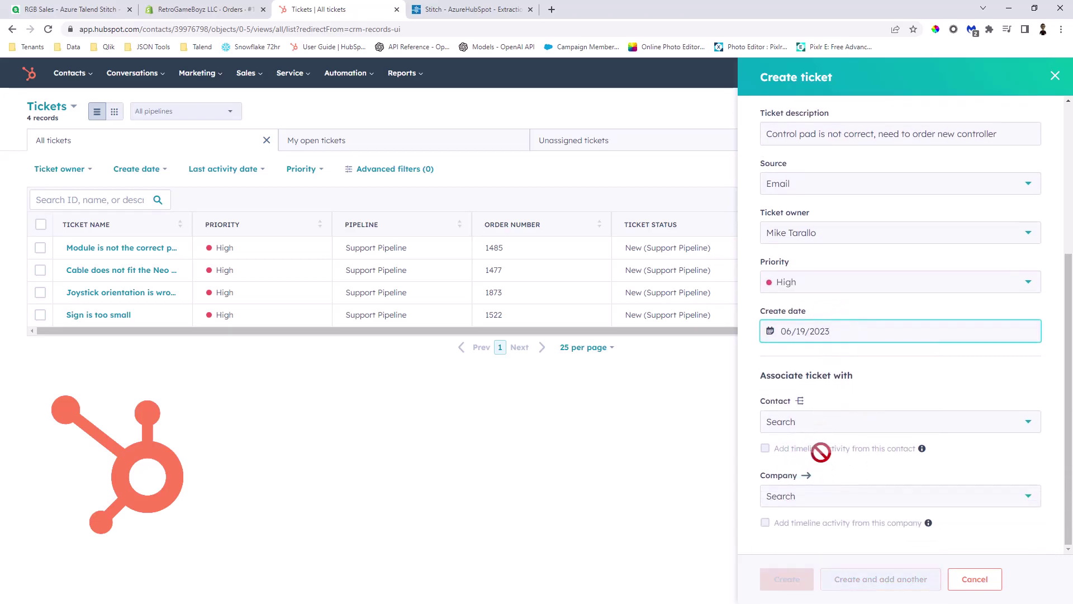
{"action": "left_click", "coordinate": [794, 581]}
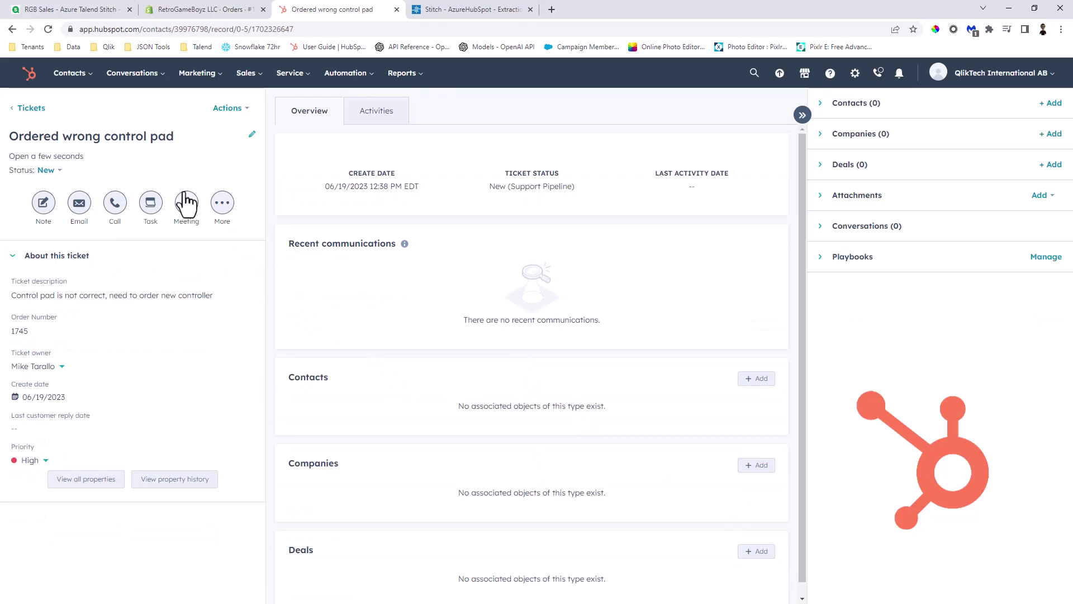
{"action": "left_click", "coordinate": [286, 75]}
{"action": "left_click", "coordinate": [290, 106]}
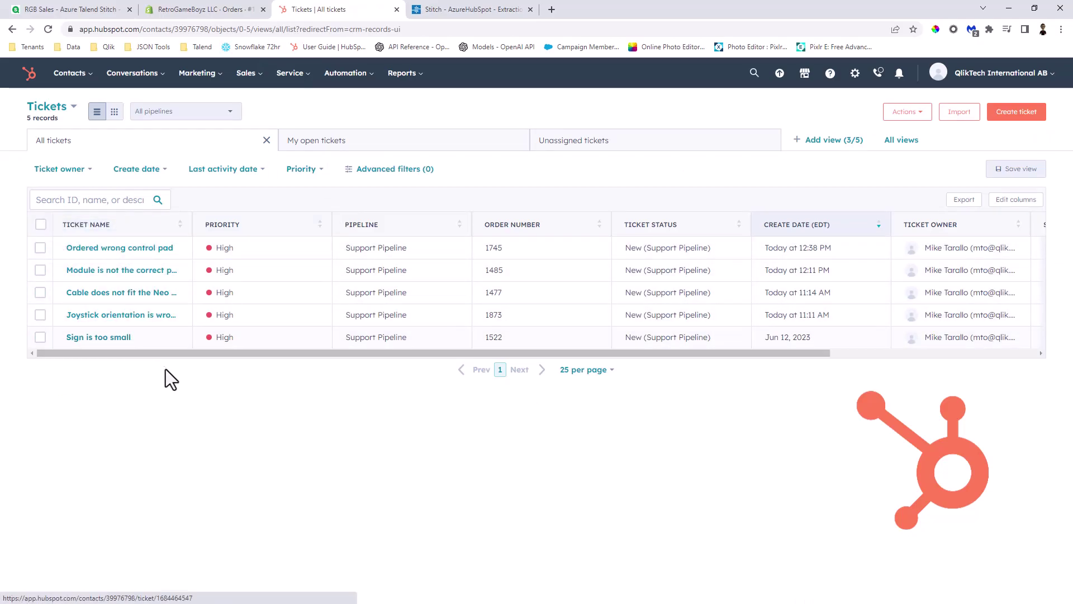
- Switch to the Stitch AzureHubSpot integration's extraction history
{"action": "left_click", "coordinate": [454, 12]}
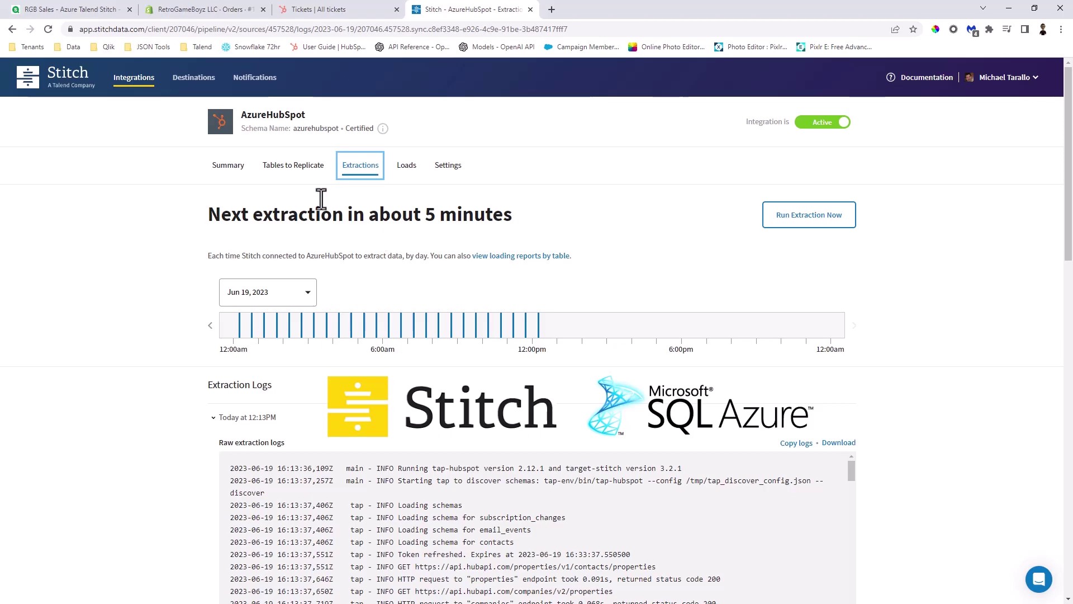
- Return to the Qlik sales dashboard and clear all current selections
{"action": "left_click", "coordinate": [85, 12]}
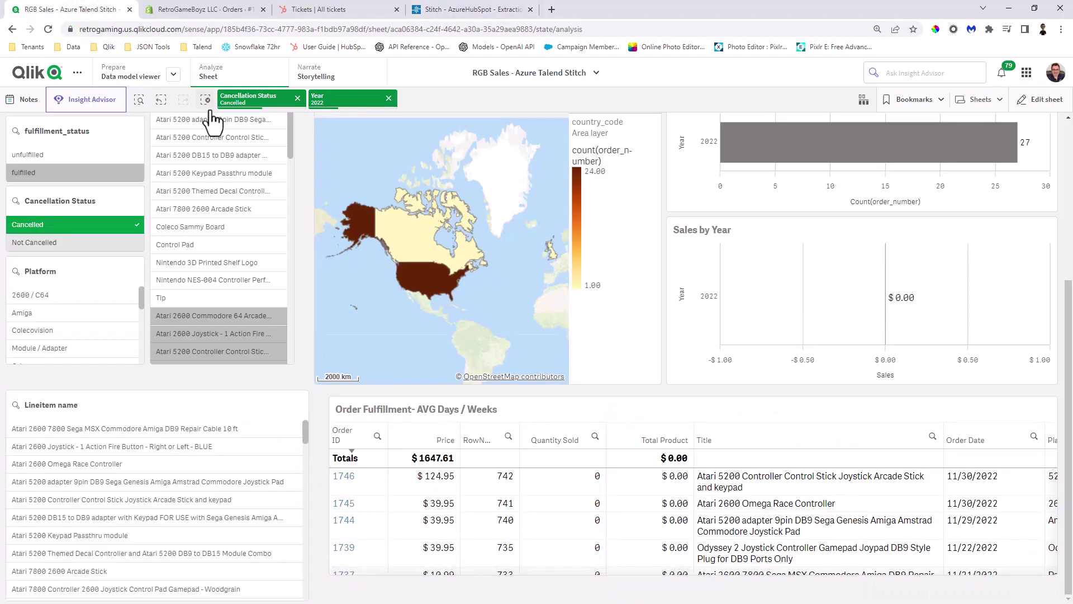
{"action": "scroll", "coordinate": [839, 206], "scroll_direction": "up", "scroll_amount": 5}
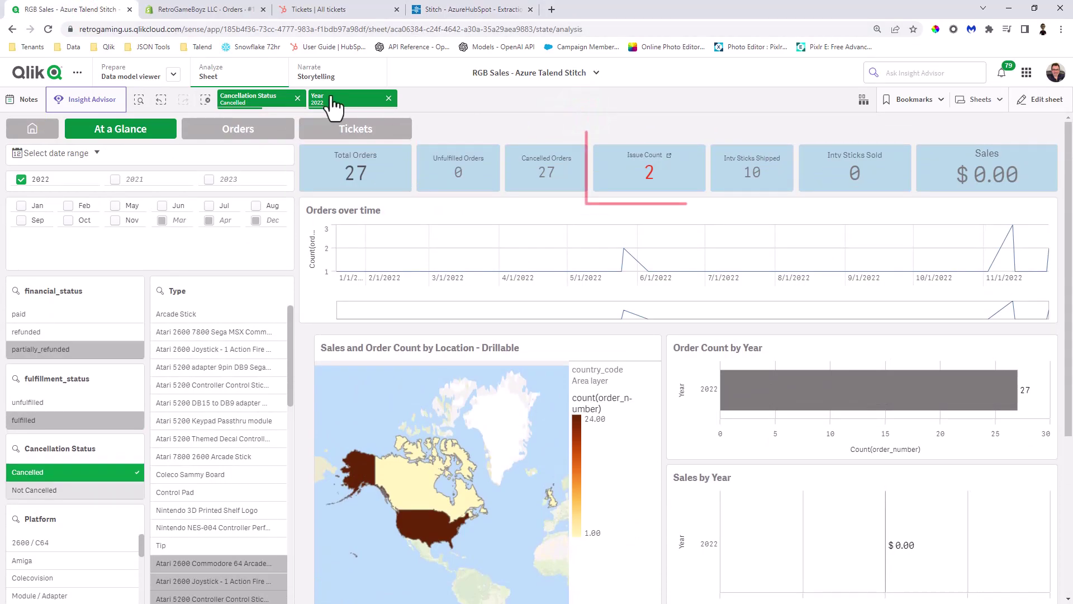
{"action": "left_click", "coordinate": [206, 100]}
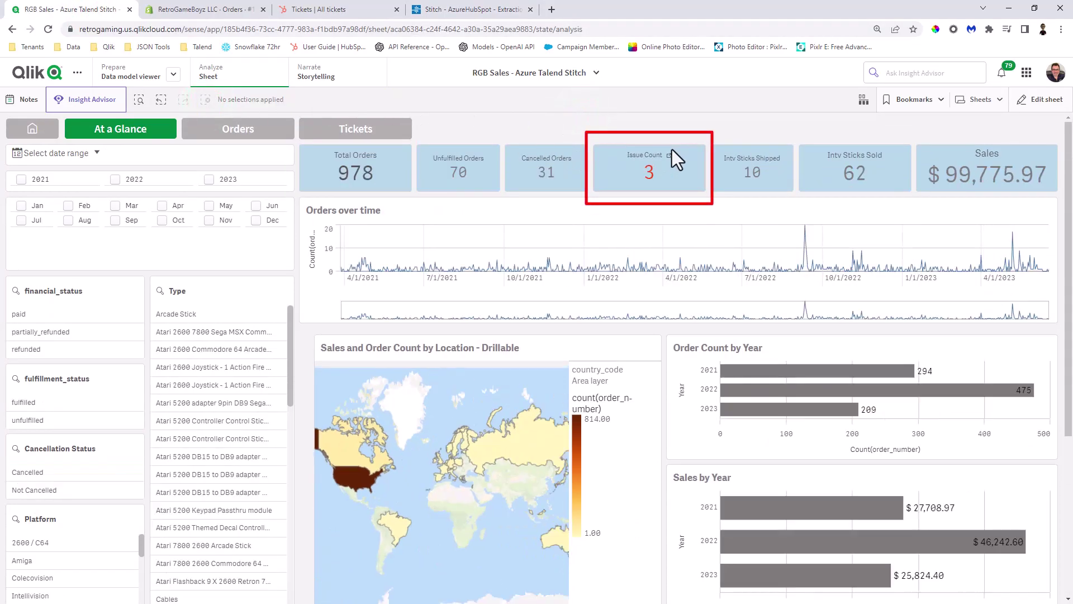
- Reload the app's data from edit mode, then return the sheet to analysis mode
{"action": "left_click", "coordinate": [1059, 101]}
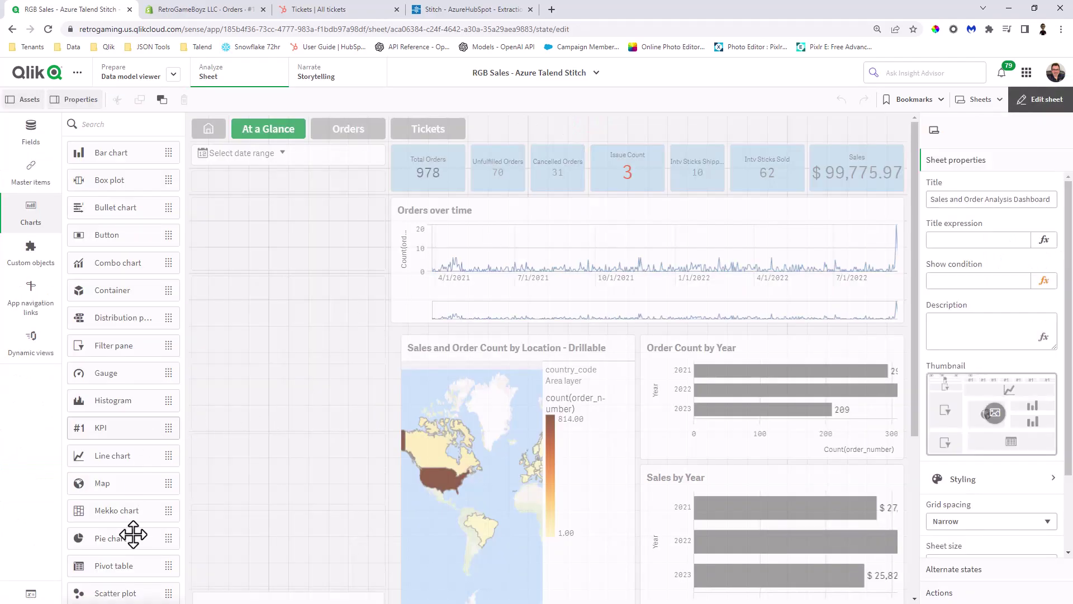
{"action": "left_click", "coordinate": [31, 134]}
{"action": "scroll", "coordinate": [166, 500], "scroll_direction": "down", "scroll_amount": 3}
{"action": "left_click", "coordinate": [173, 591]}
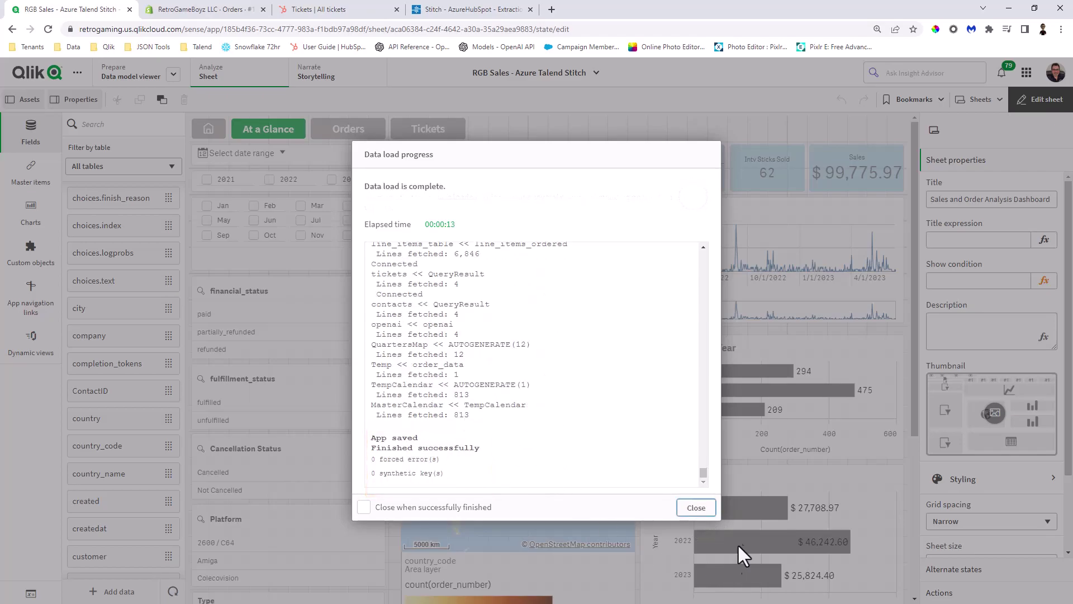
{"action": "left_click", "coordinate": [697, 507]}
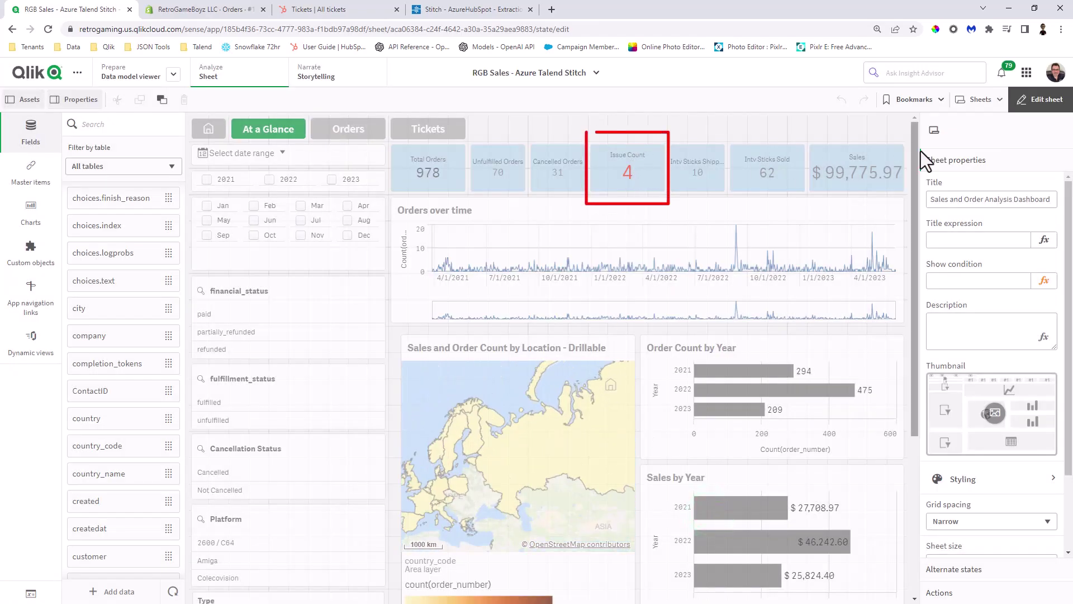
{"action": "left_click", "coordinate": [1019, 104]}
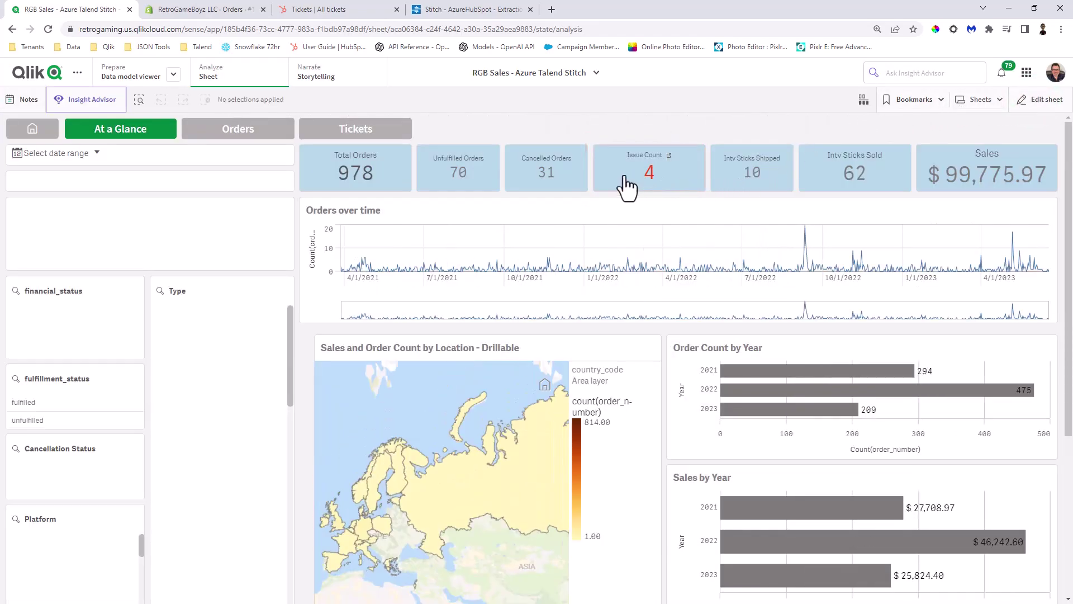
- Open the Support Tickets sheet with its Issues List
{"action": "left_click", "coordinate": [329, 134]}
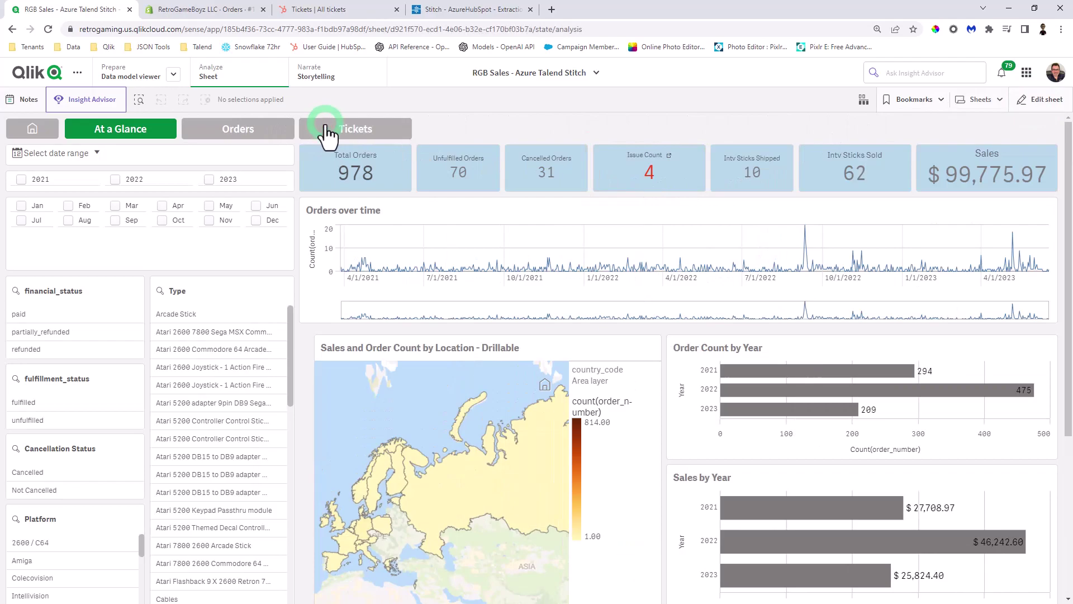
{"action": "scroll", "coordinate": [347, 317], "scroll_direction": "down", "scroll_amount": 2}
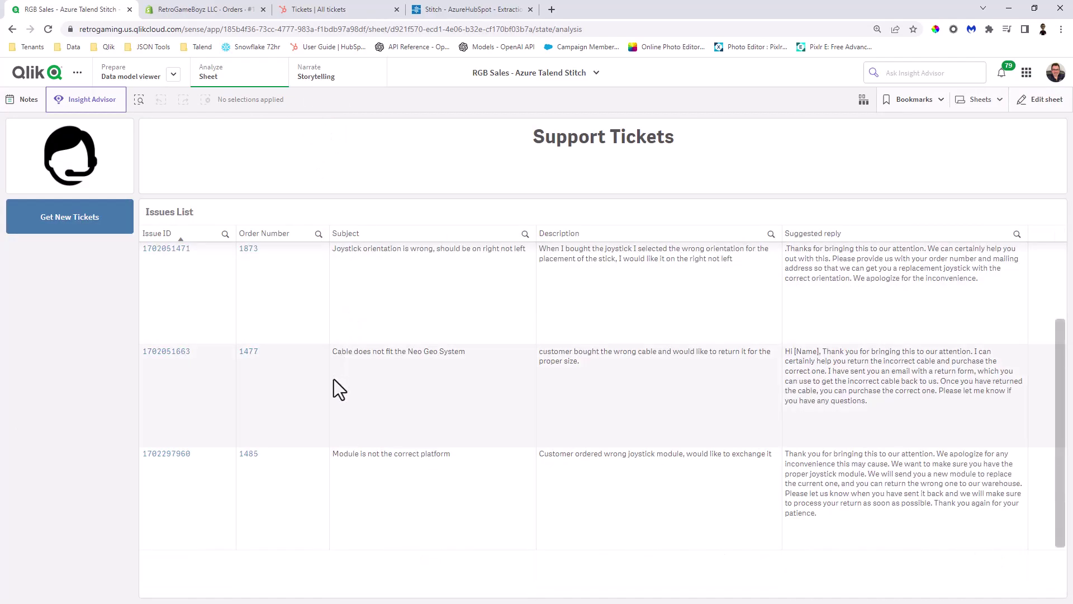
{"action": "scroll", "coordinate": [413, 441], "scroll_direction": "up", "scroll_amount": 2}
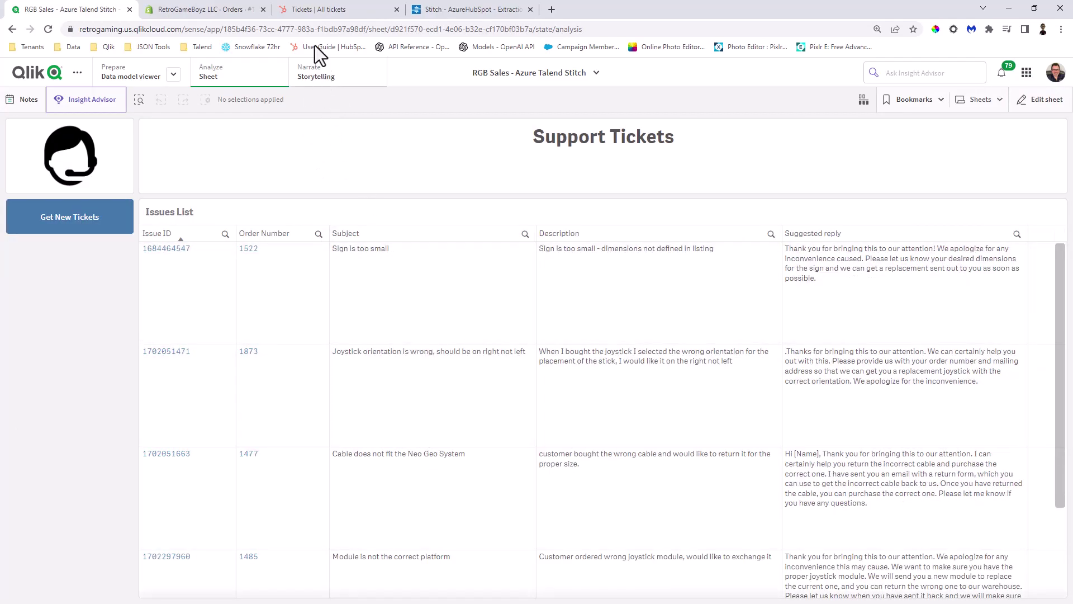
- Compare the Issues List against HubSpot's tickets and review each ticket's suggested reply
{"action": "left_click", "coordinate": [316, 10]}
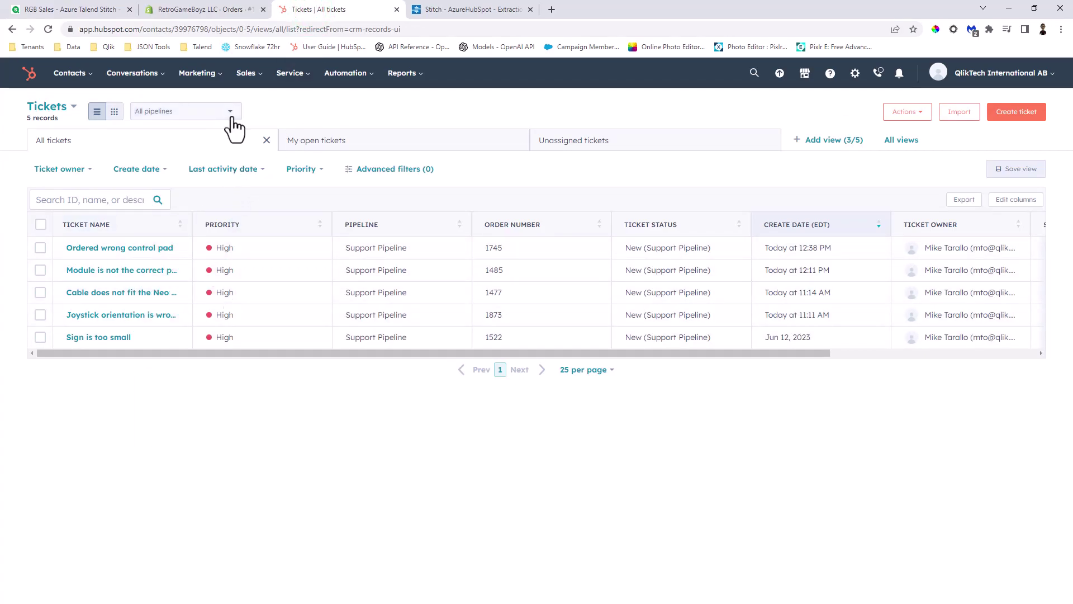
{"action": "left_click", "coordinate": [84, 10]}
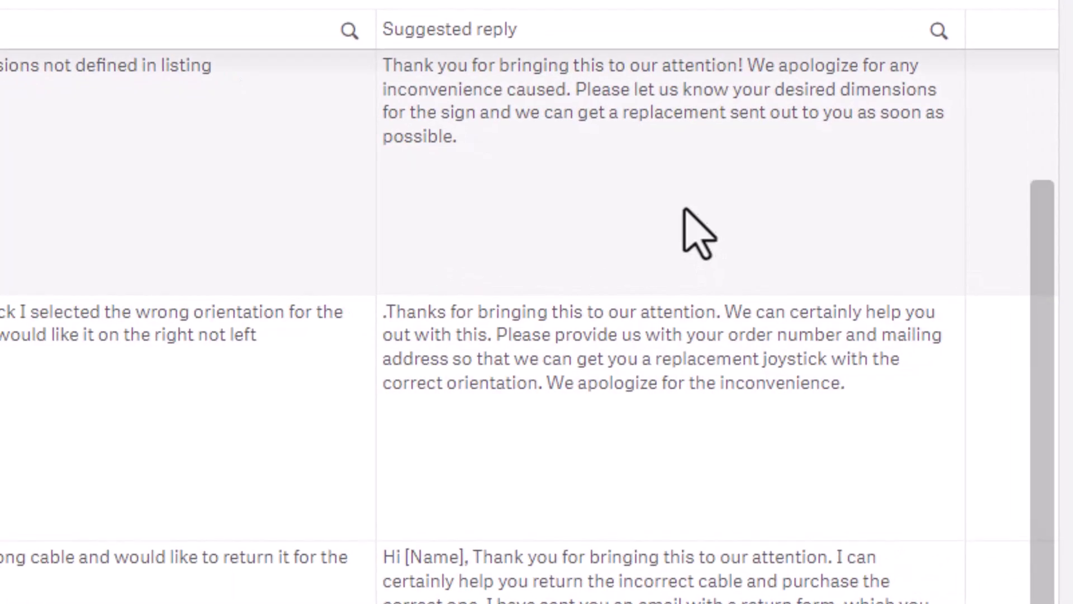
{"action": "scroll", "coordinate": [833, 291], "scroll_direction": "down", "scroll_amount": 2}
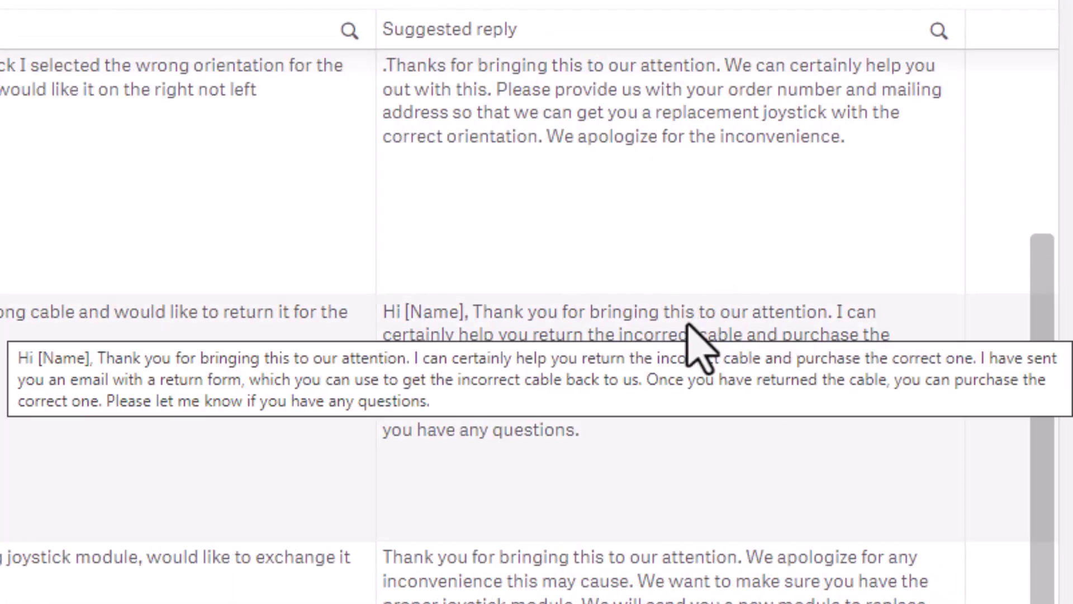
{"action": "scroll", "coordinate": [693, 335], "scroll_direction": "up", "scroll_amount": 2}
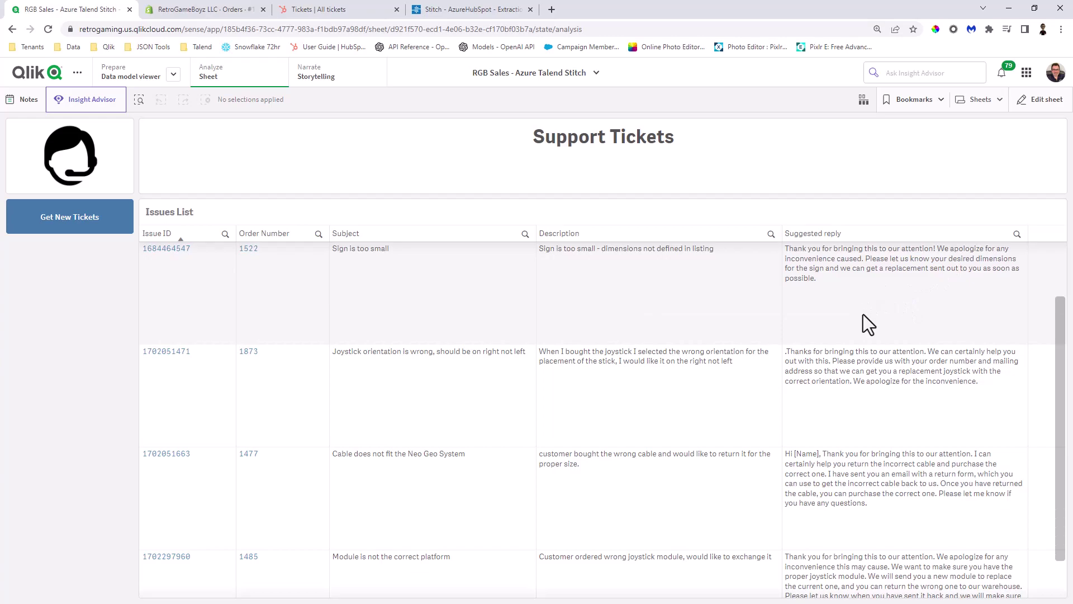
{"action": "scroll", "coordinate": [864, 316], "scroll_direction": "down", "scroll_amount": 2}
{"action": "scroll", "coordinate": [860, 319], "scroll_direction": "up", "scroll_amount": 2}
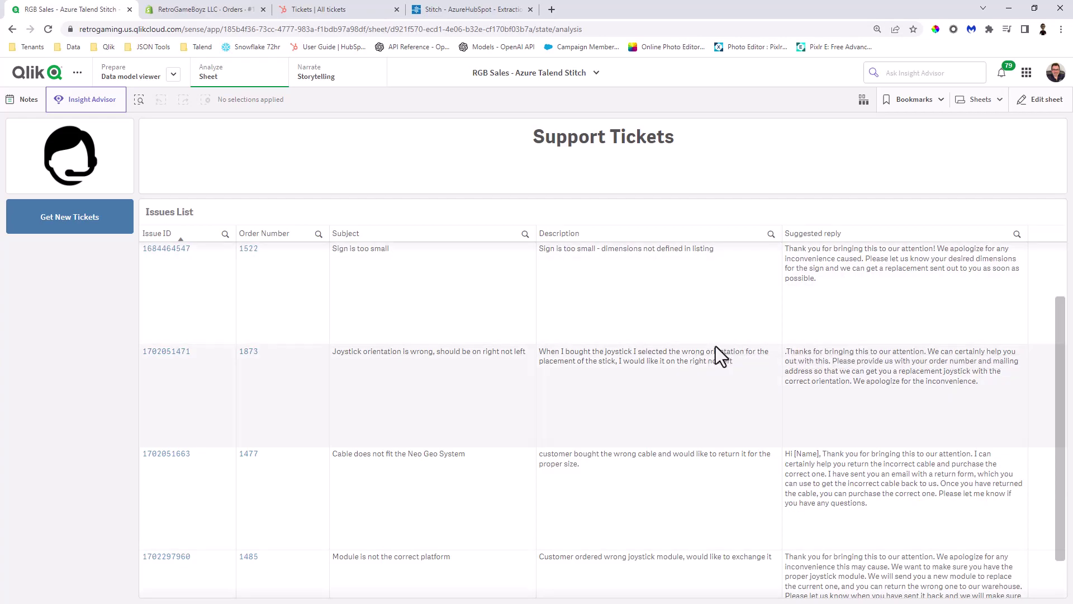
{"action": "scroll", "coordinate": [716, 347], "scroll_direction": "down", "scroll_amount": 2}
{"action": "scroll", "coordinate": [720, 353], "scroll_direction": "up", "scroll_amount": 2}
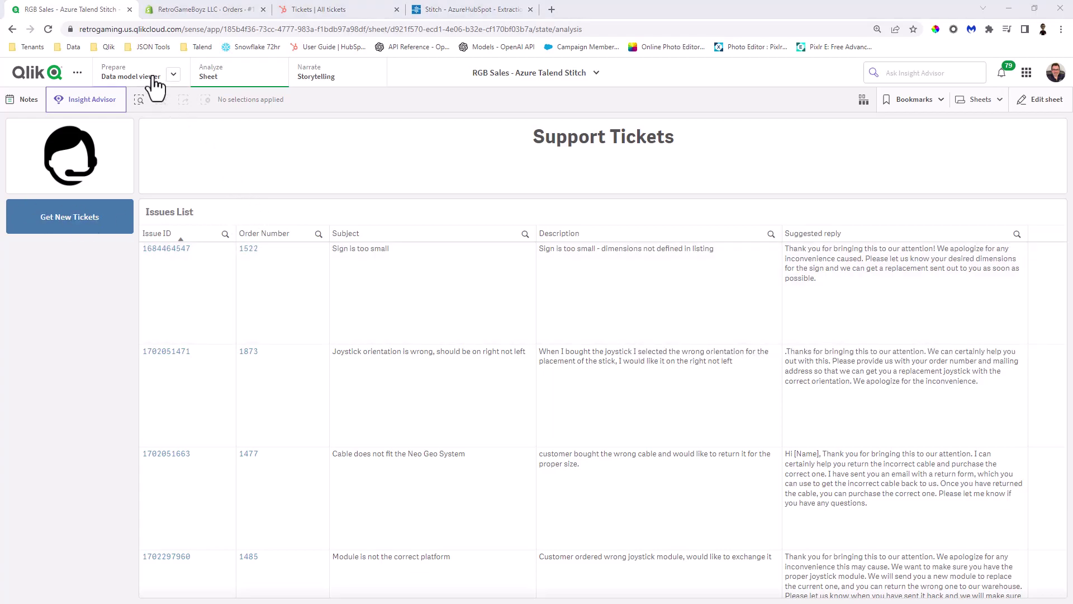
- Open the Data model viewer showing how the tickets, openai and order tables link
{"action": "left_click", "coordinate": [130, 77]}
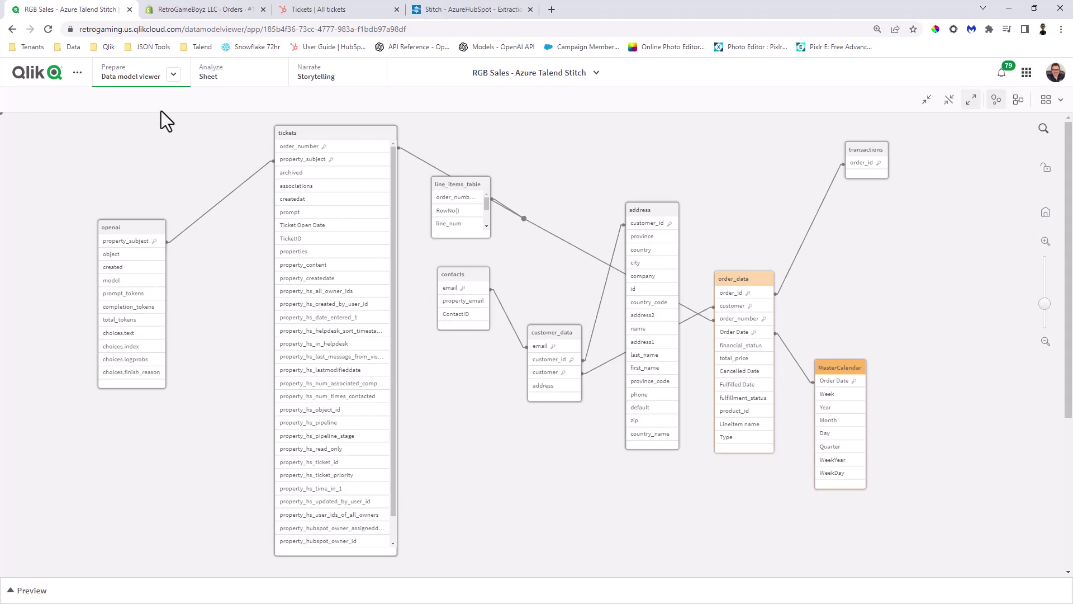
{"action": "left_click", "coordinate": [161, 81]}
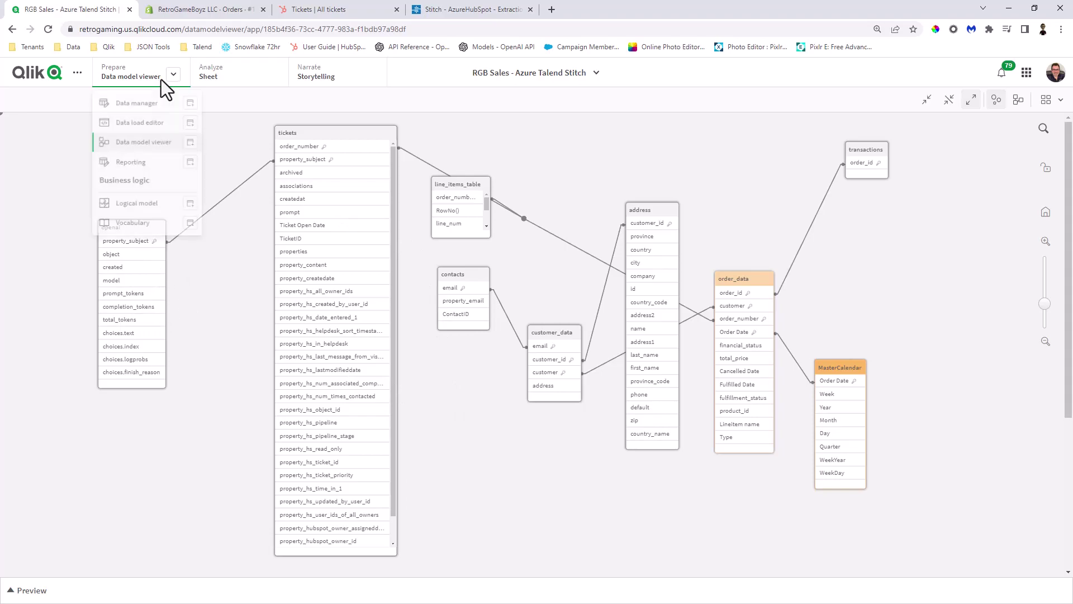
- Review the Data load editor's Support Tickets script, cross-checking it against HubSpot's ticket list
{"action": "left_click", "coordinate": [158, 124]}
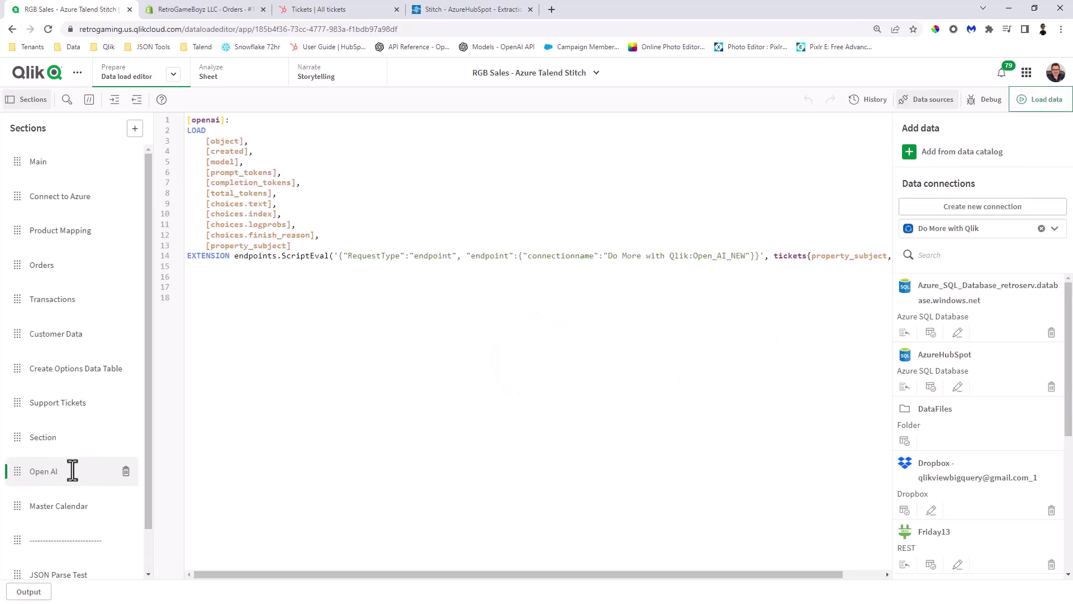
{"action": "left_click", "coordinate": [87, 410]}
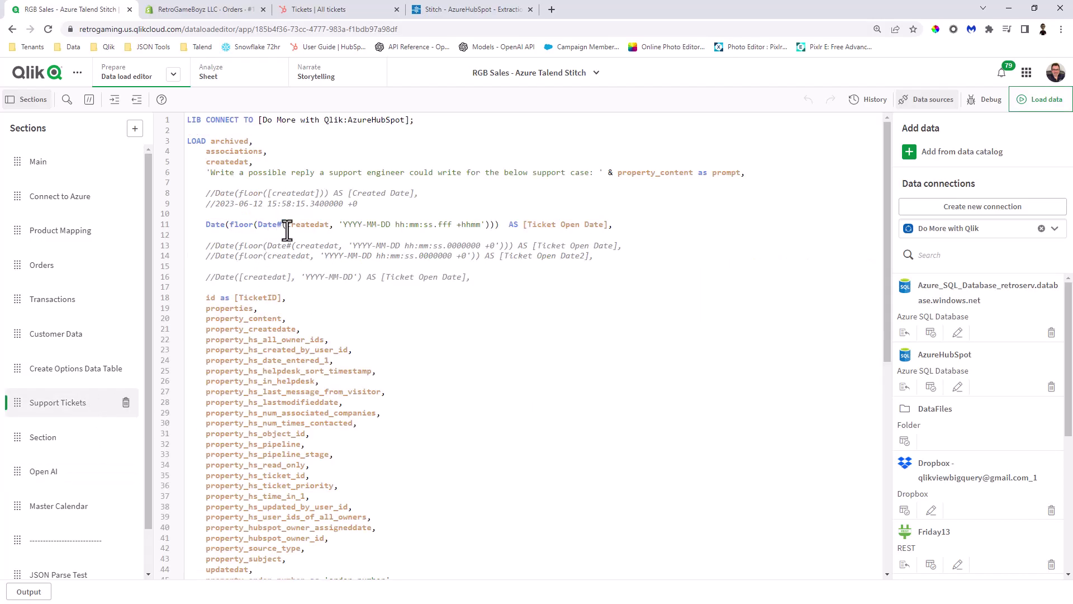
{"action": "scroll", "coordinate": [288, 232], "scroll_direction": "down", "scroll_amount": 1}
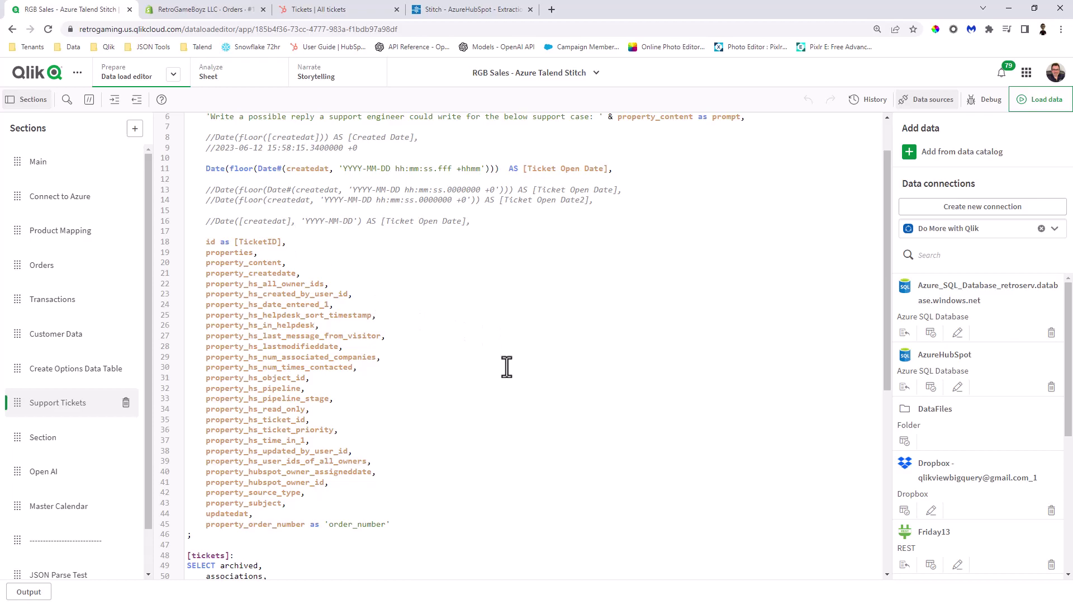
{"action": "scroll", "coordinate": [450, 346], "scroll_direction": "up", "scroll_amount": 1}
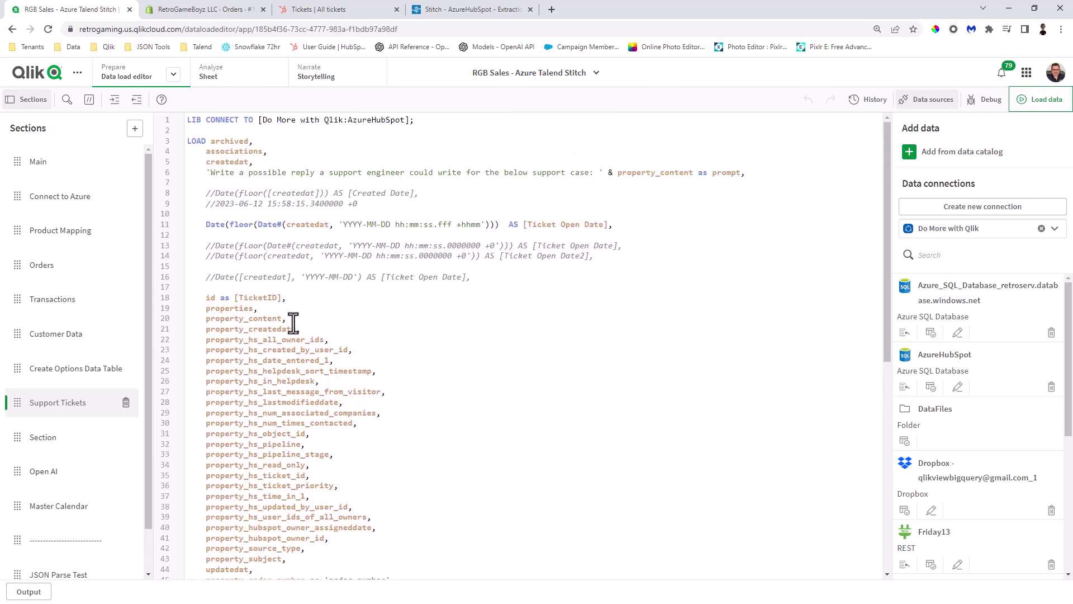
{"action": "scroll", "coordinate": [291, 323], "scroll_direction": "down", "scroll_amount": 4}
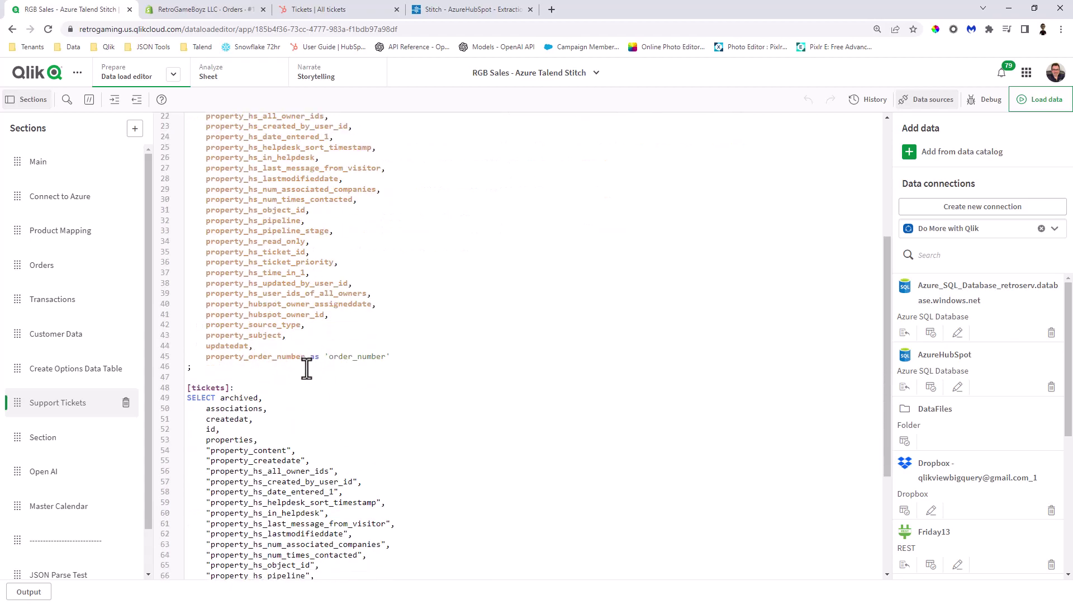
{"action": "scroll", "coordinate": [316, 382], "scroll_direction": "up", "scroll_amount": 1}
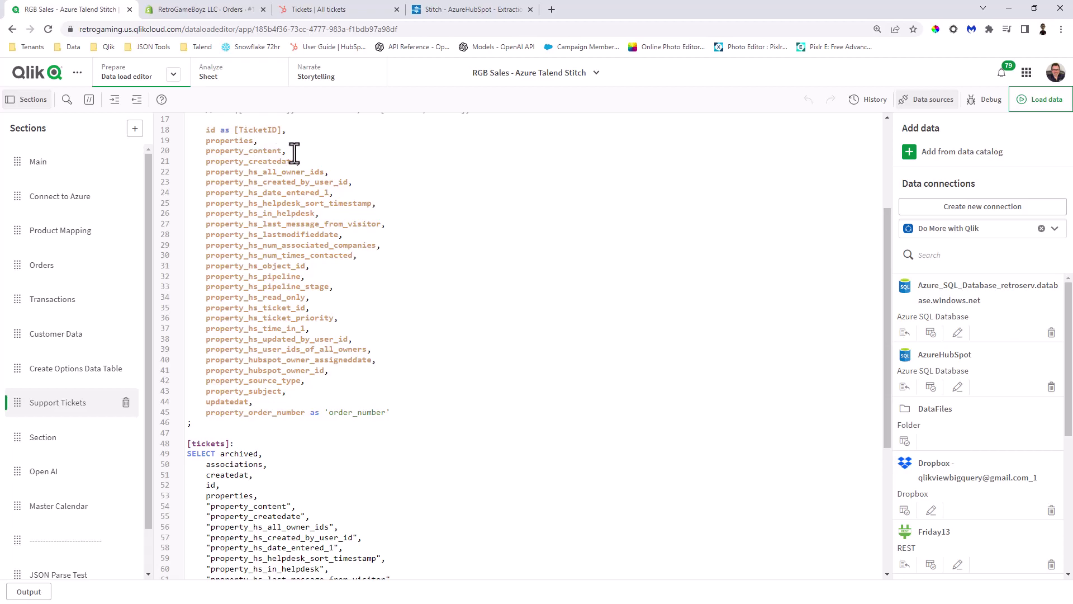
{"action": "left_click", "coordinate": [313, 9]}
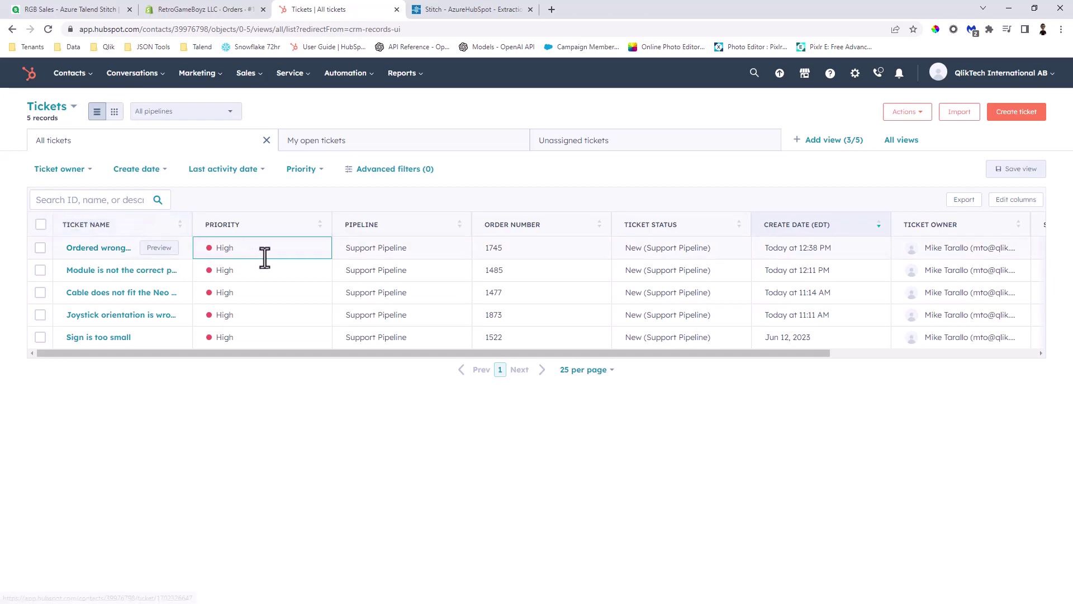
{"action": "left_click", "coordinate": [106, 12]}
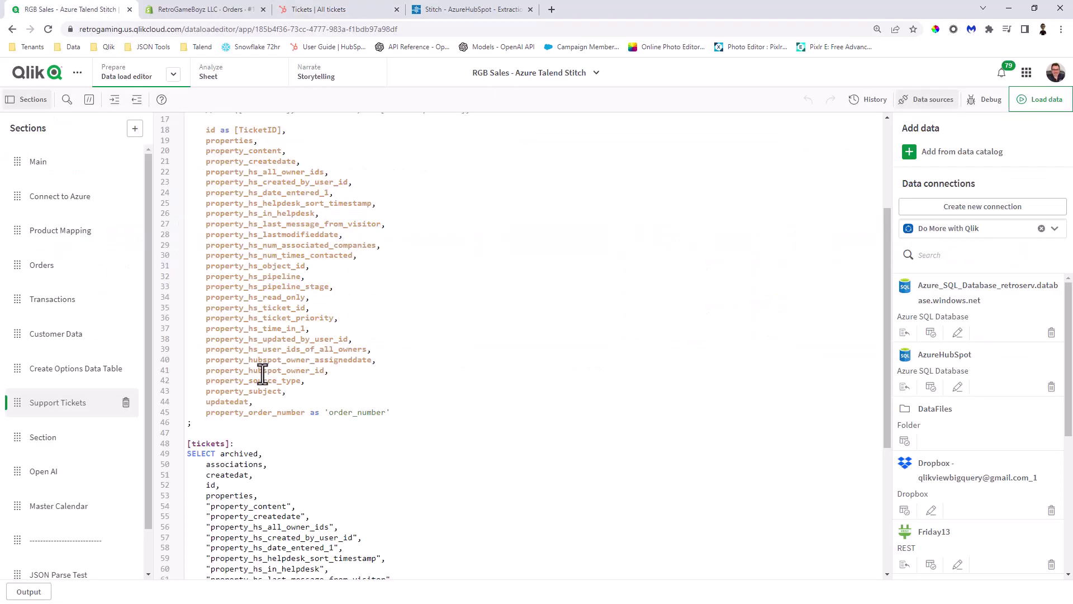
- Select and delete all openai ScriptEval load code in the Open AI script section
{"action": "left_click", "coordinate": [66, 474]}
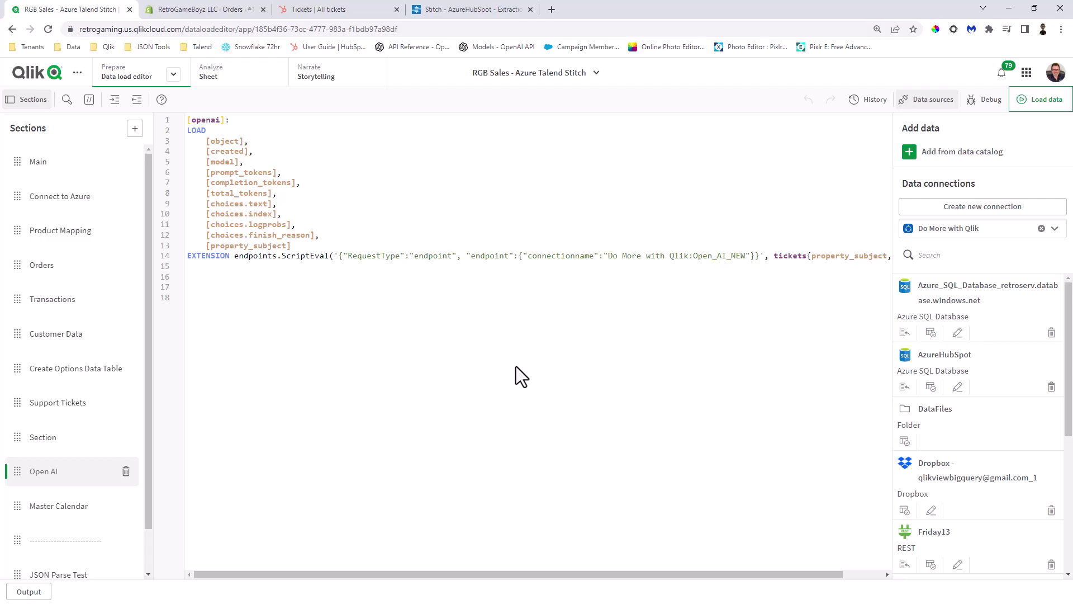
{"action": "key", "text": "ctrl+a"}
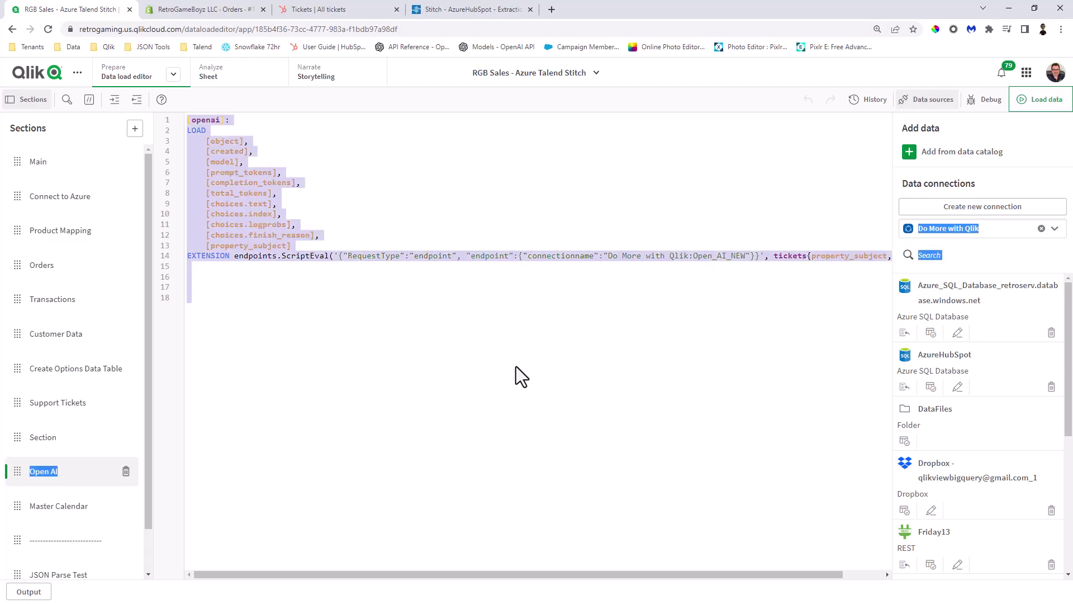
{"action": "left_click", "coordinate": [540, 561]}
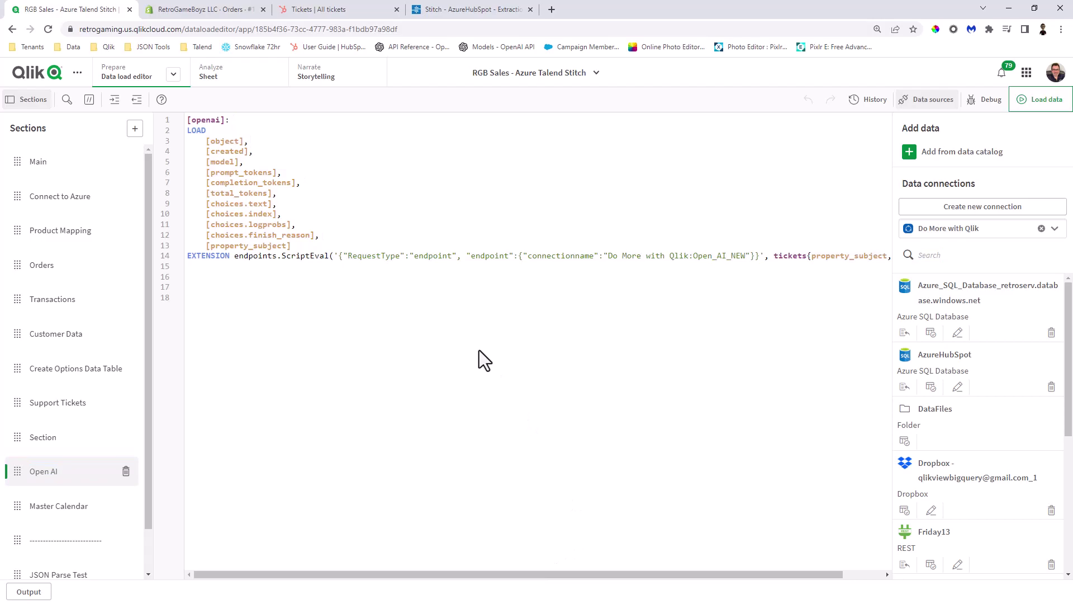
{"action": "key", "text": "ctrl+a"}
{"action": "key", "text": "Delete"}
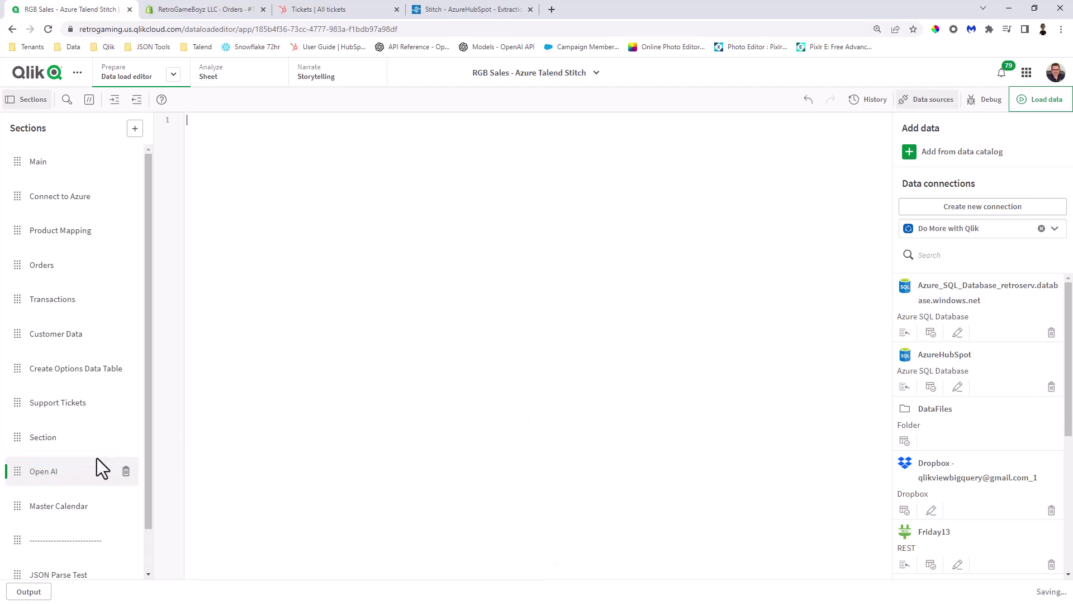
- Delete 'below' from the Support Tickets prompt so it ends 'for the support case:'
{"action": "left_click", "coordinate": [62, 408]}
{"action": "scroll", "coordinate": [224, 453], "scroll_direction": "up", "scroll_amount": 3}
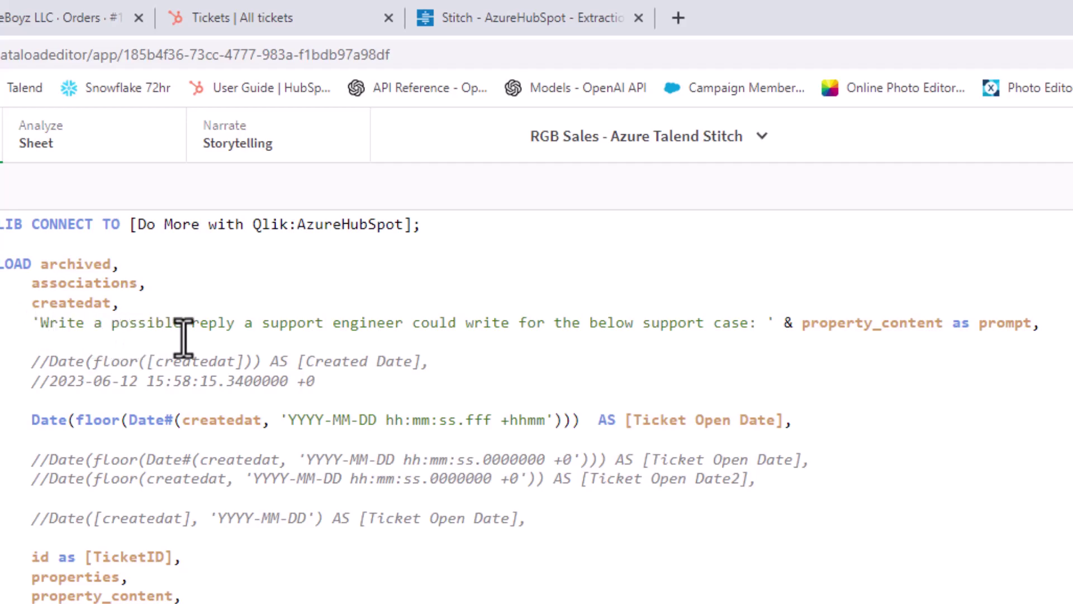
{"action": "left_click", "coordinate": [245, 326]}
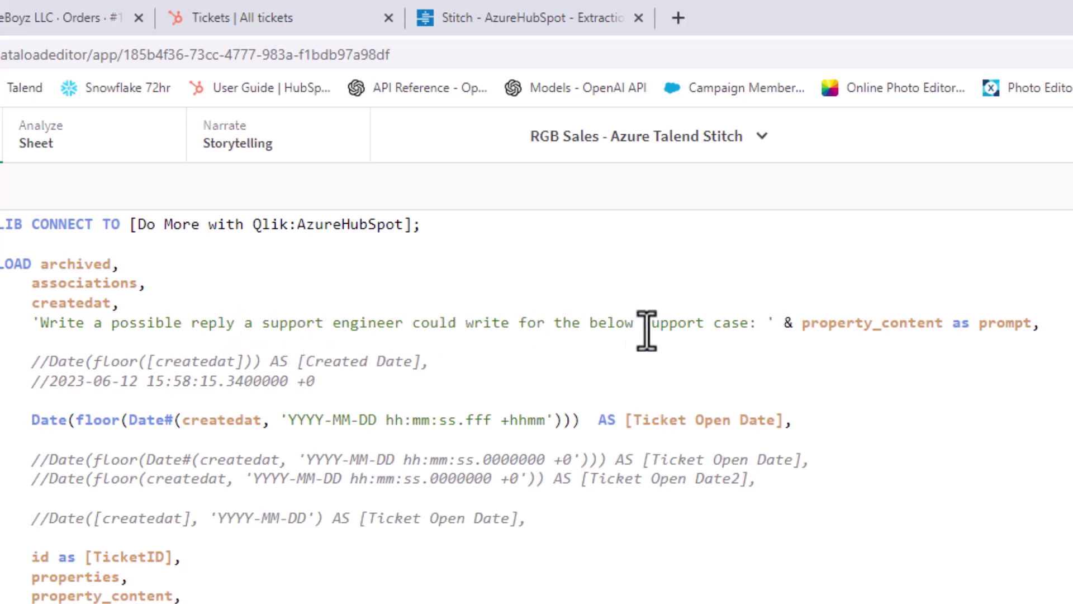
{"action": "left_click", "coordinate": [588, 325]}
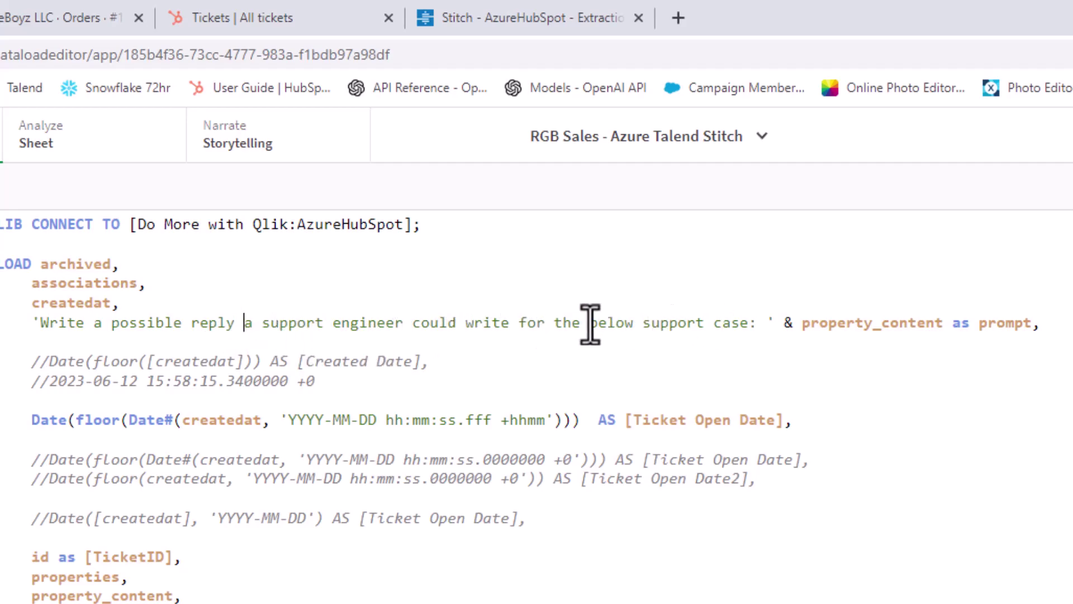
{"action": "key", "text": "Delete"}
{"action": "key", "text": "Delete"}
{"action": "key", "text": "Delete"}
{"action": "key", "text": "Delete"}
{"action": "key", "text": "Delete"}
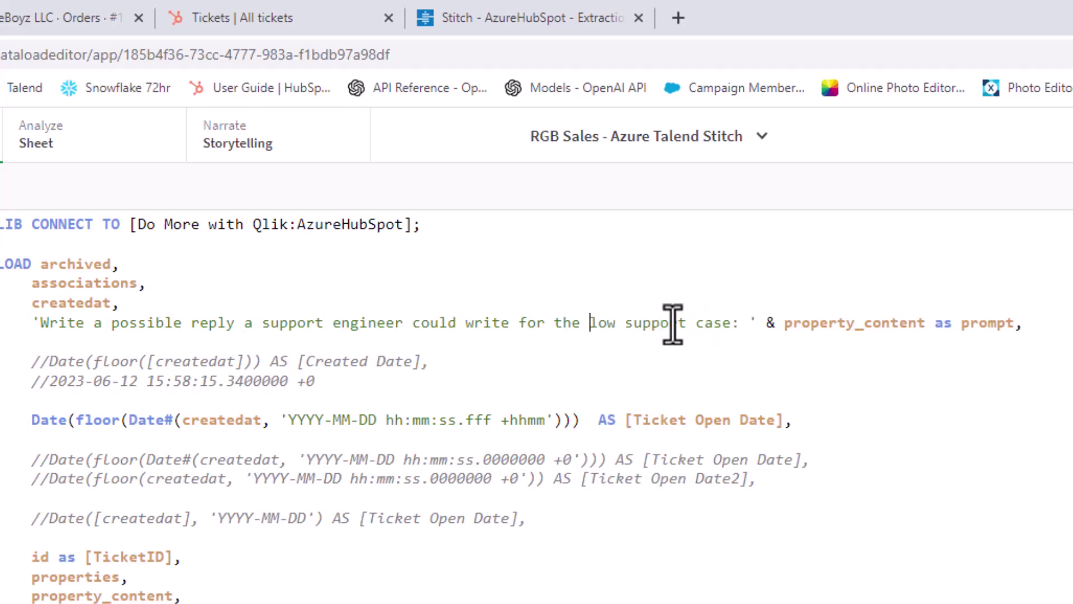
{"action": "key", "text": "Delete"}
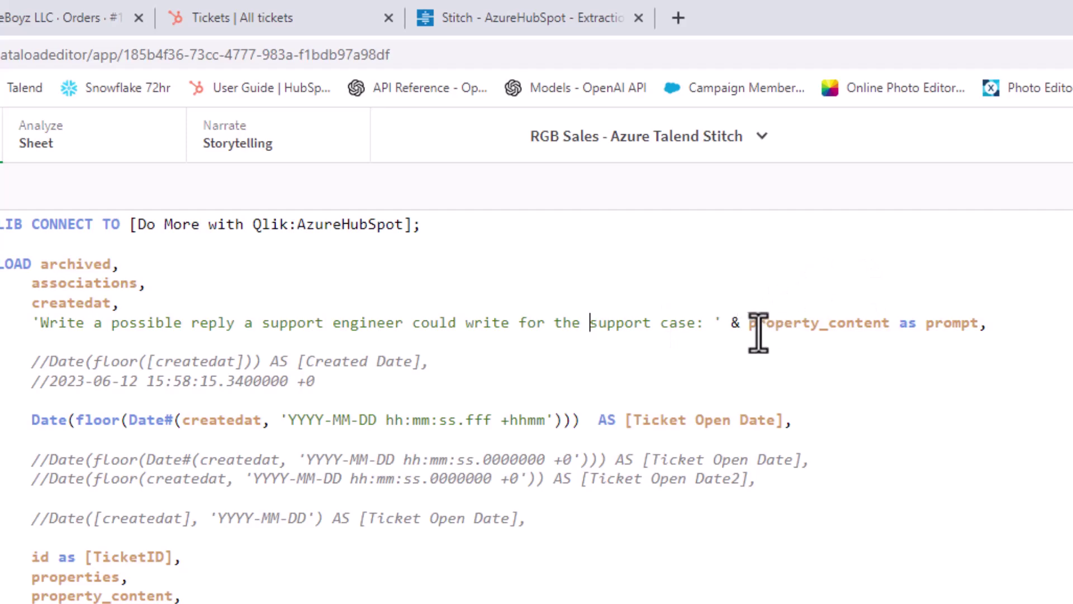
- View the 'Ordered wrong control pad' ticket in HubSpot, then return to the Qlik load script
{"action": "left_click", "coordinate": [275, 17]}
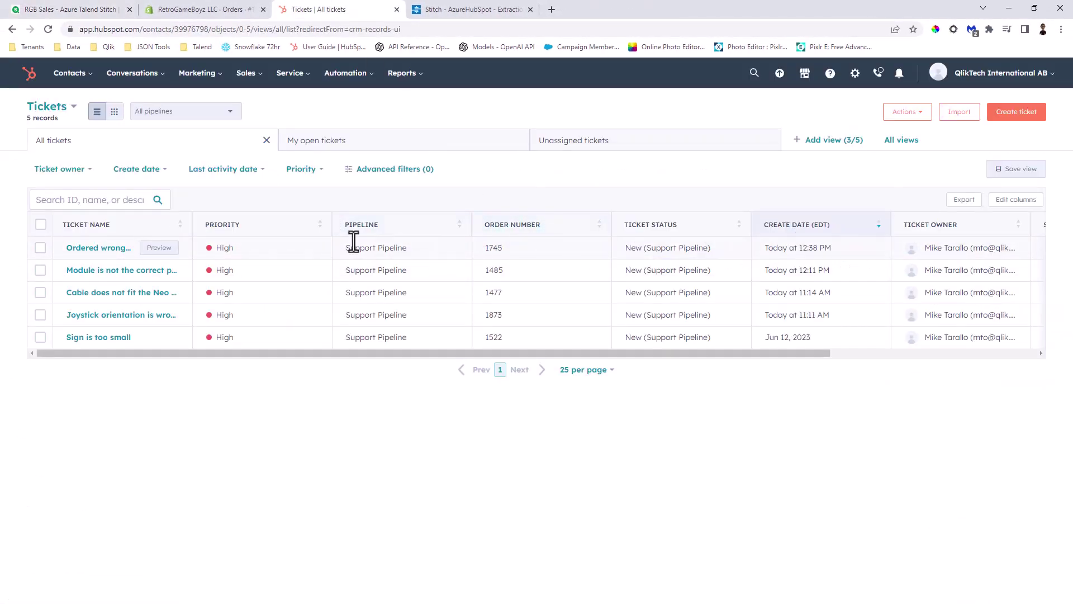
{"action": "left_click", "coordinate": [114, 251]}
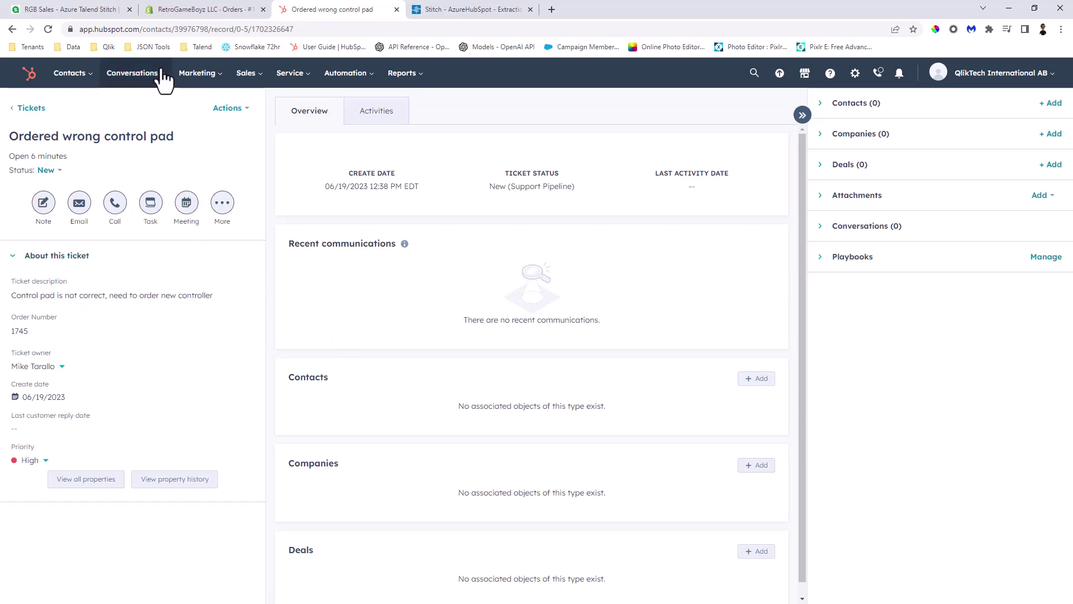
{"action": "left_click", "coordinate": [100, 9]}
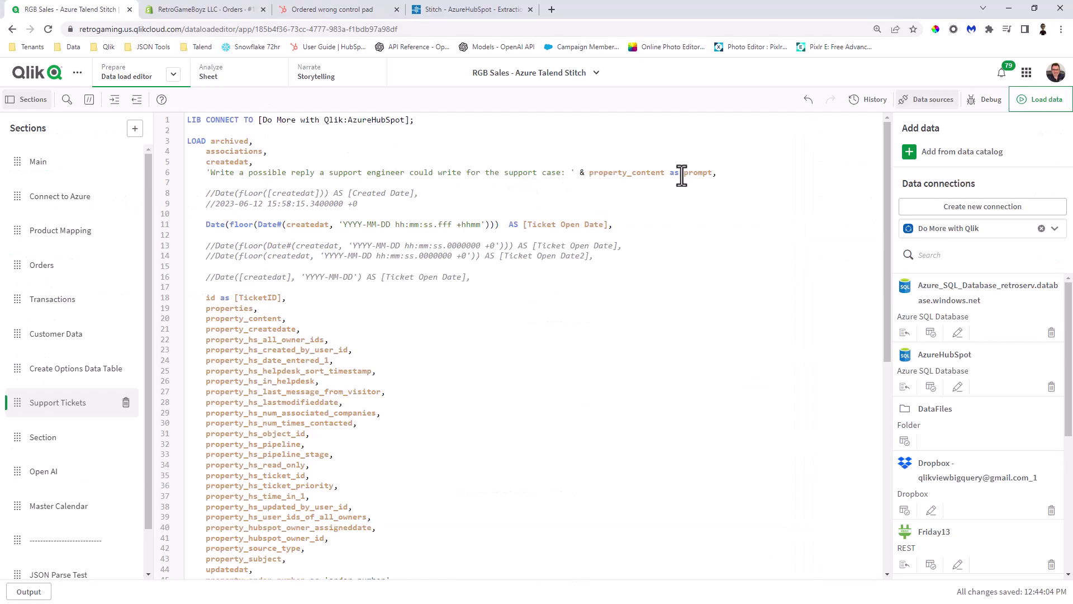
- Go to the empty Open AI section and cancel an Open_AI_NEW data selection without loading
{"action": "left_click_drag", "start_coordinate": [681, 175], "coordinate": [711, 175]}
{"action": "left_click", "coordinate": [99, 473]}
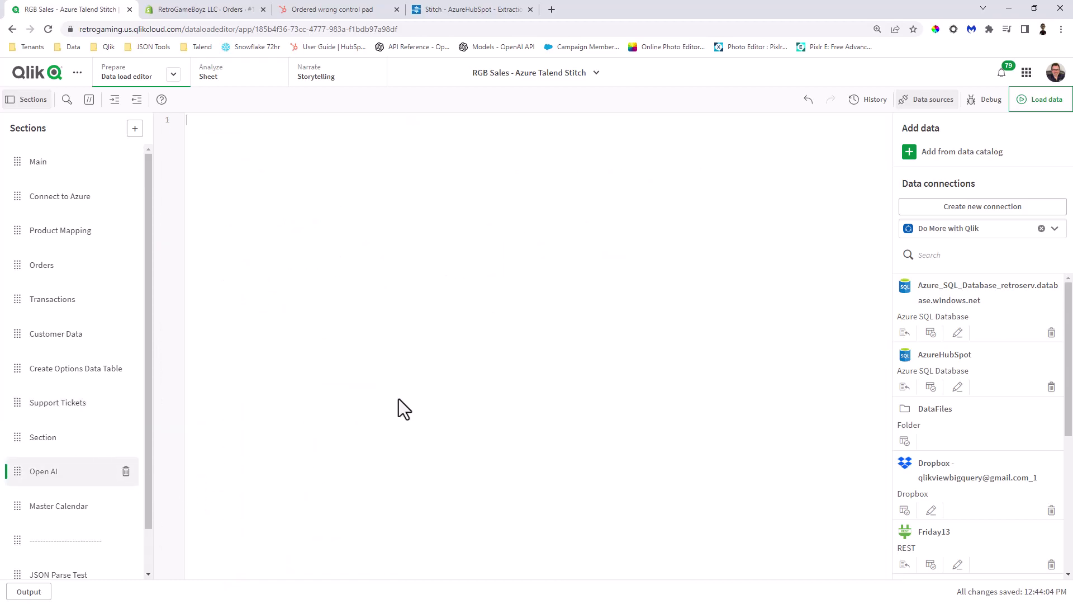
{"action": "scroll", "coordinate": [1003, 445], "scroll_direction": "down", "scroll_amount": 5}
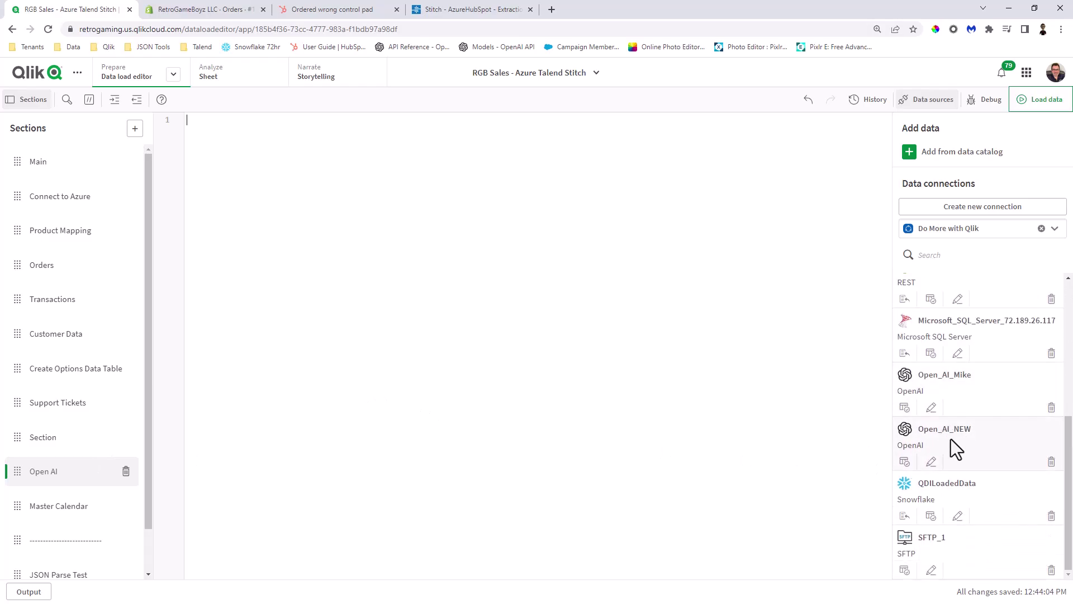
{"action": "left_click", "coordinate": [905, 462]}
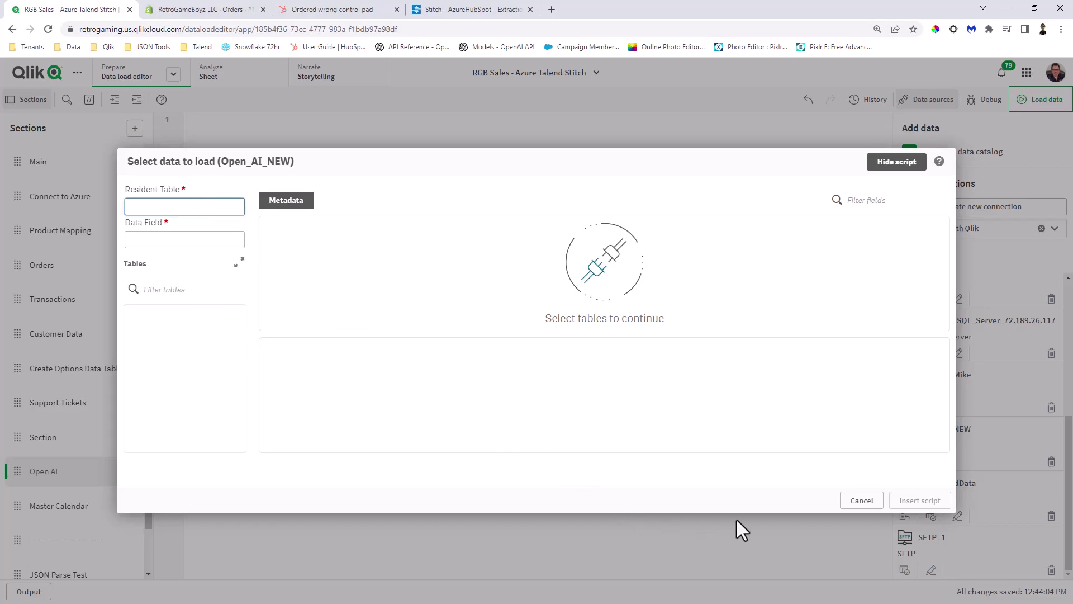
{"action": "left_click", "coordinate": [861, 500]}
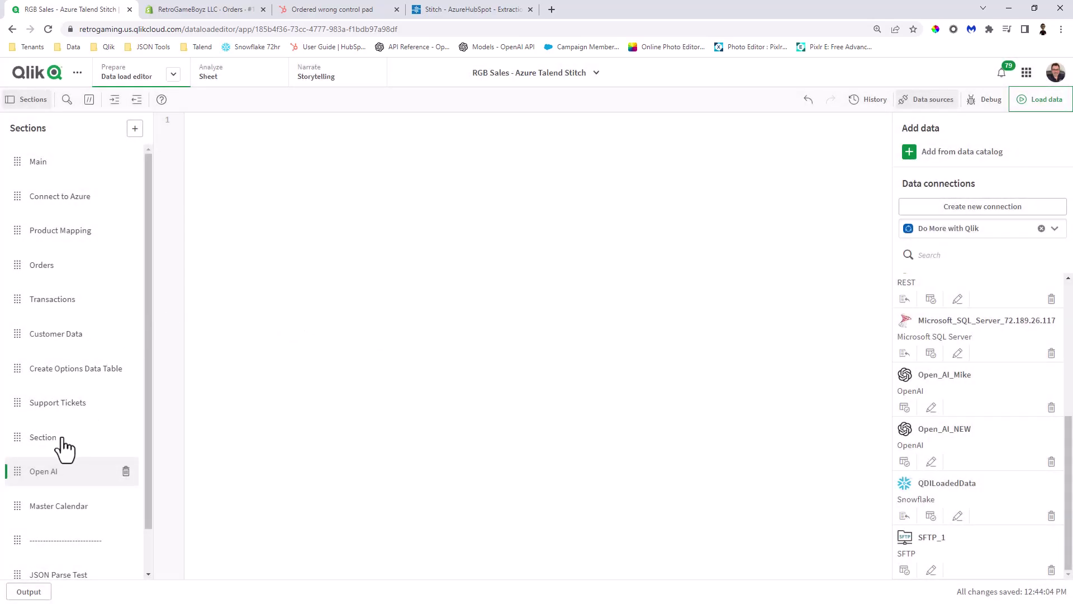
- Check the [tickets] table label and the prompt field in the Support Tickets script
{"action": "left_click", "coordinate": [64, 407]}
{"action": "scroll", "coordinate": [186, 358], "scroll_direction": "down", "scroll_amount": 4}
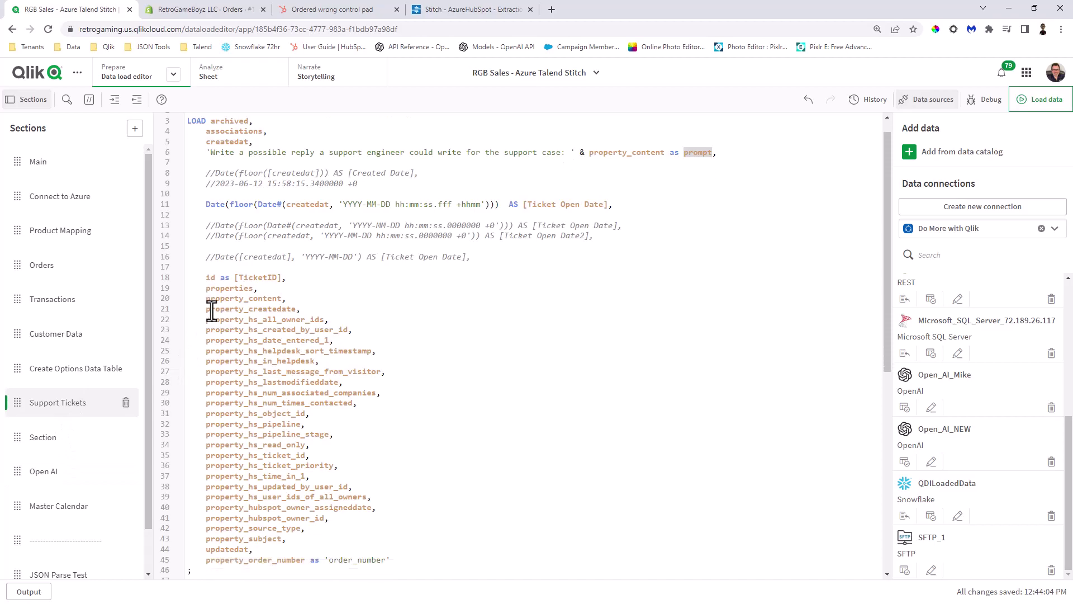
{"action": "left_click_drag", "start_coordinate": [225, 388], "coordinate": [185, 390]}
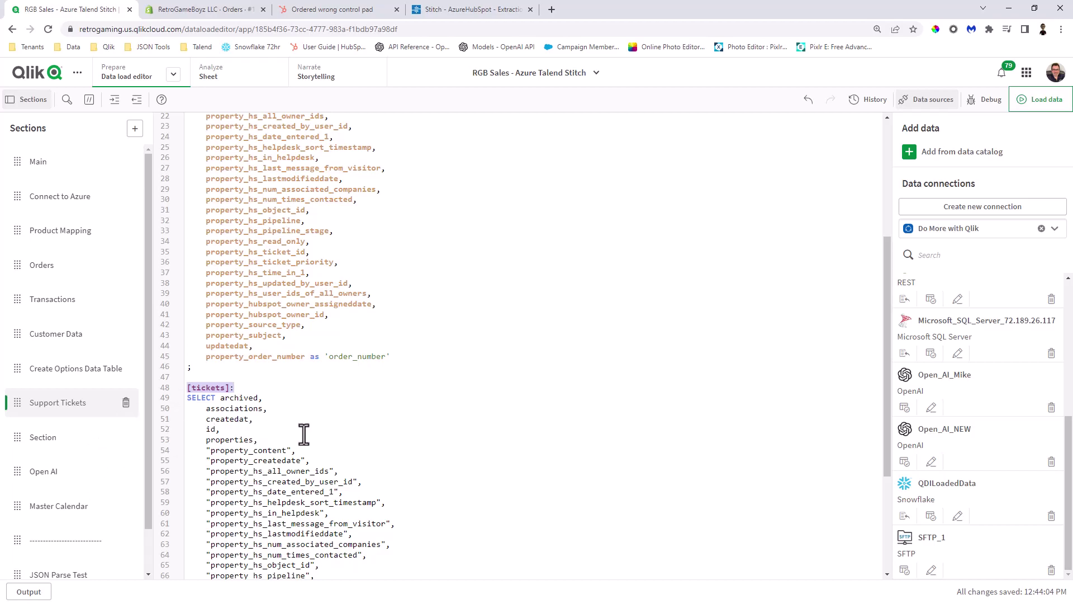
{"action": "scroll", "coordinate": [347, 442], "scroll_direction": "up", "scroll_amount": 5}
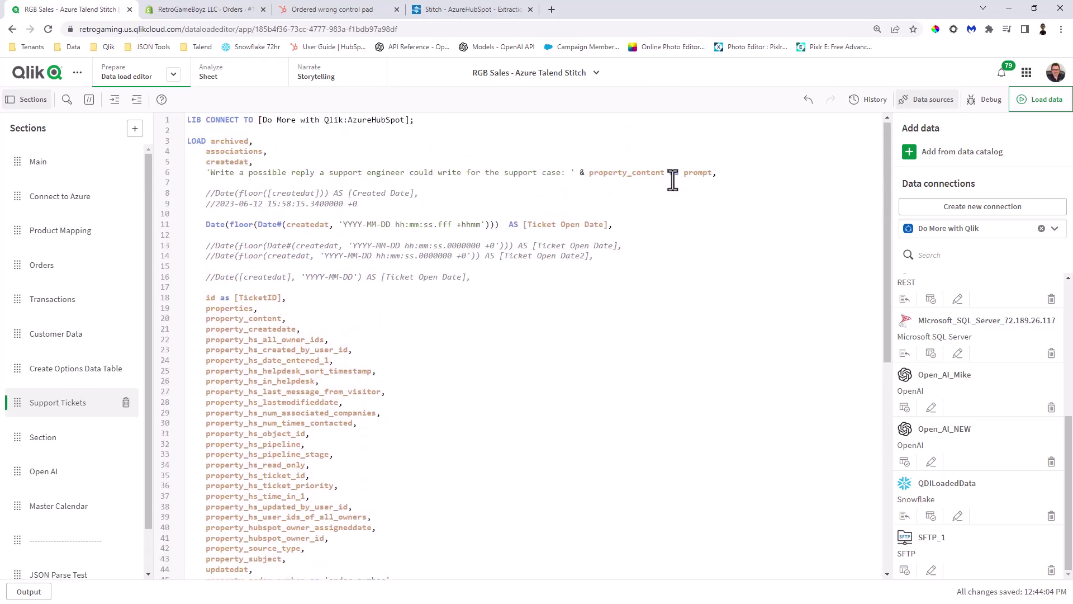
{"action": "scroll", "coordinate": [581, 263], "scroll_direction": "down", "scroll_amount": 1}
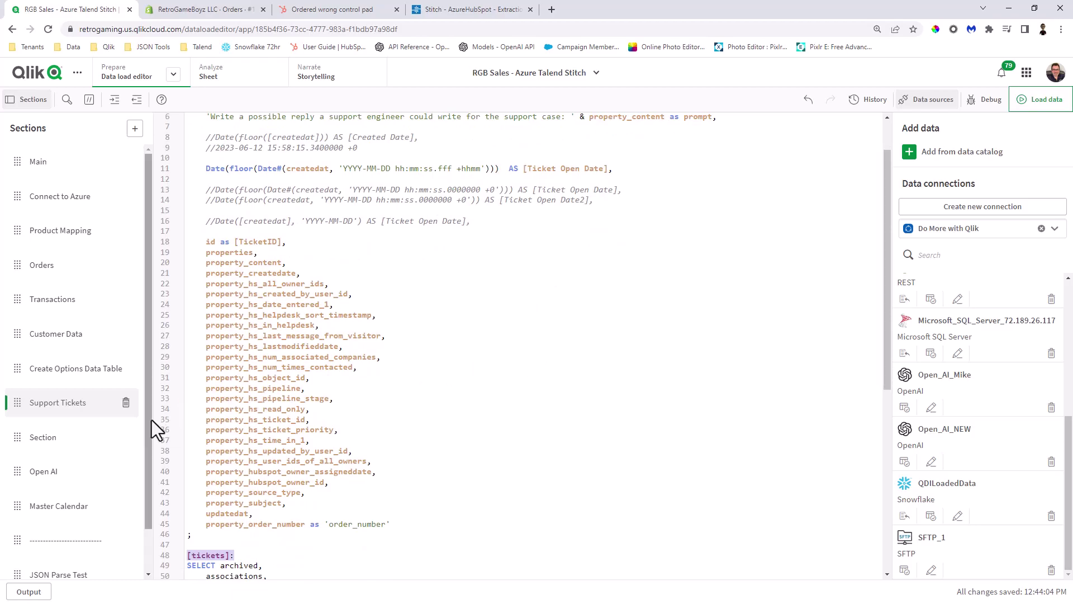
- From the Section script, look through the Open_AI_NEW connection settings and cancel without changes
{"action": "left_click", "coordinate": [62, 442]}
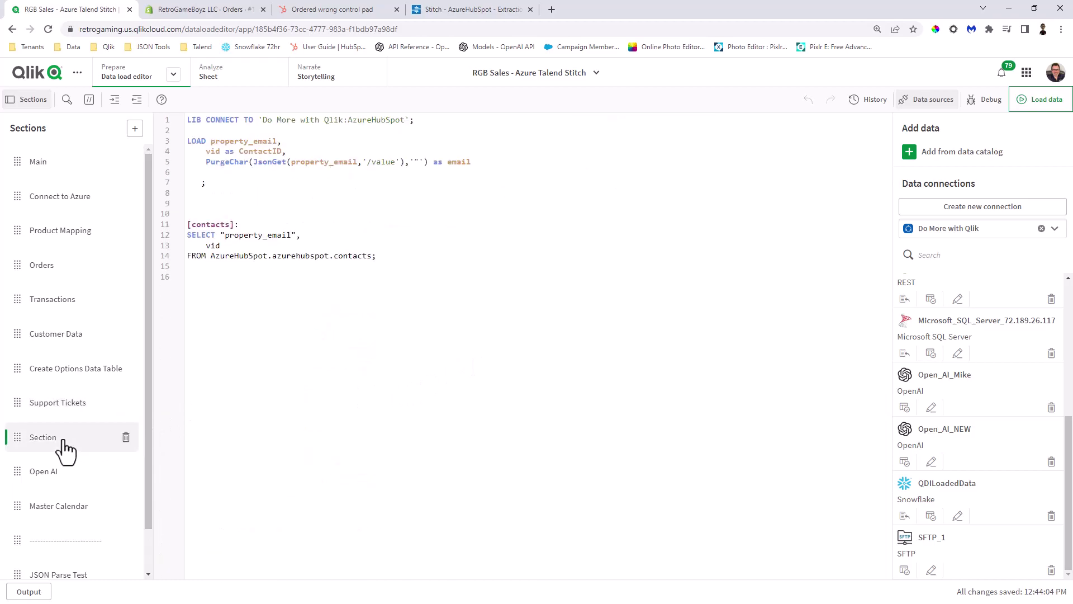
{"action": "left_click", "coordinate": [931, 461]}
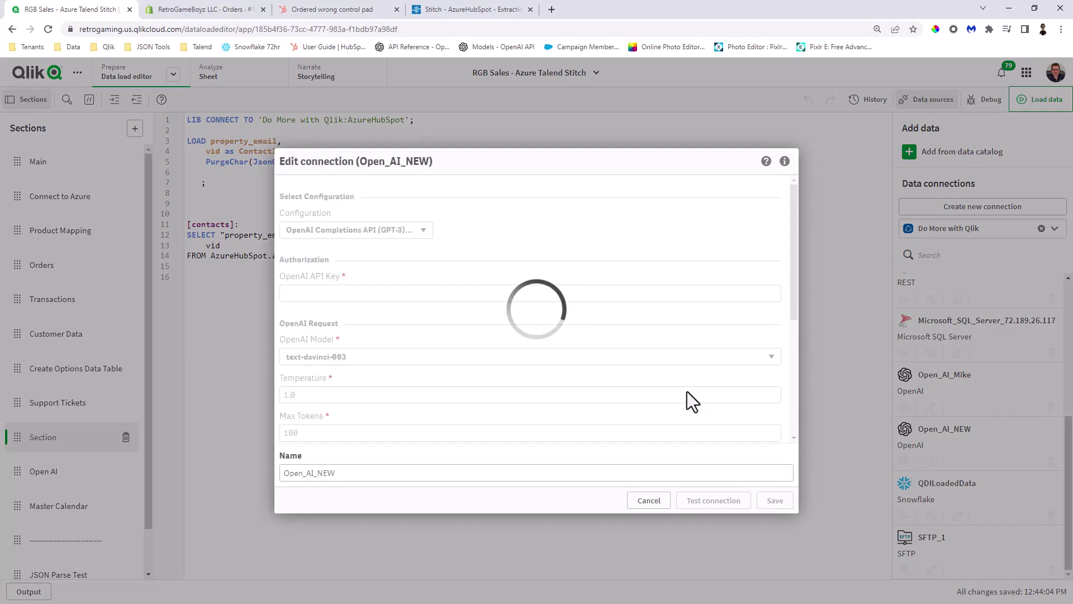
{"action": "scroll", "coordinate": [674, 324], "scroll_direction": "down", "scroll_amount": 1}
{"action": "scroll", "coordinate": [671, 324], "scroll_direction": "down", "scroll_amount": 3}
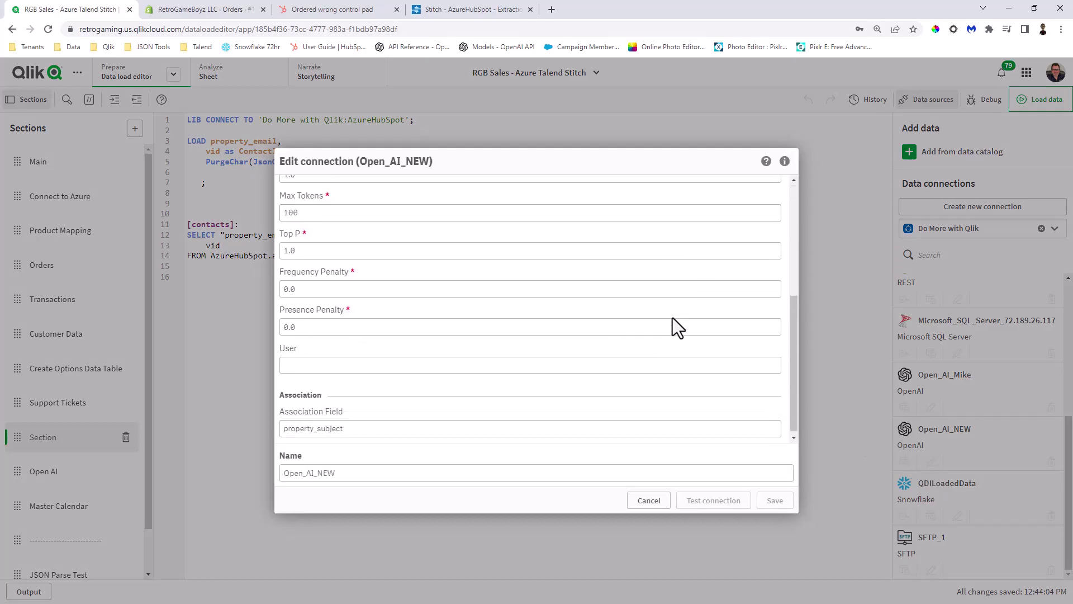
{"action": "scroll", "coordinate": [537, 290], "scroll_direction": "up", "scroll_amount": 4}
{"action": "scroll", "coordinate": [525, 274], "scroll_direction": "down", "scroll_amount": 4}
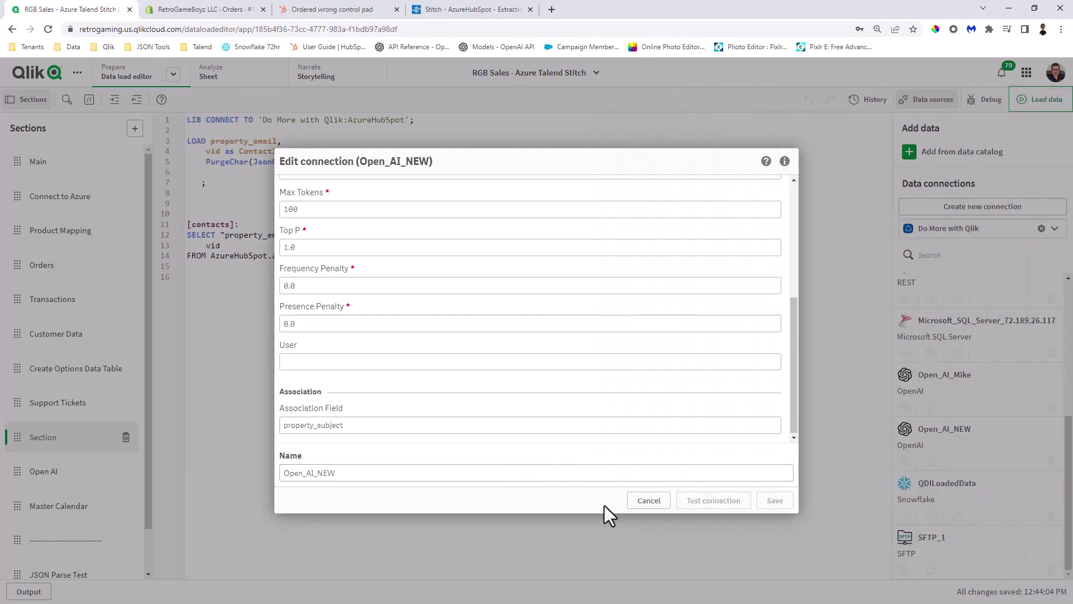
{"action": "left_click", "coordinate": [650, 500]}
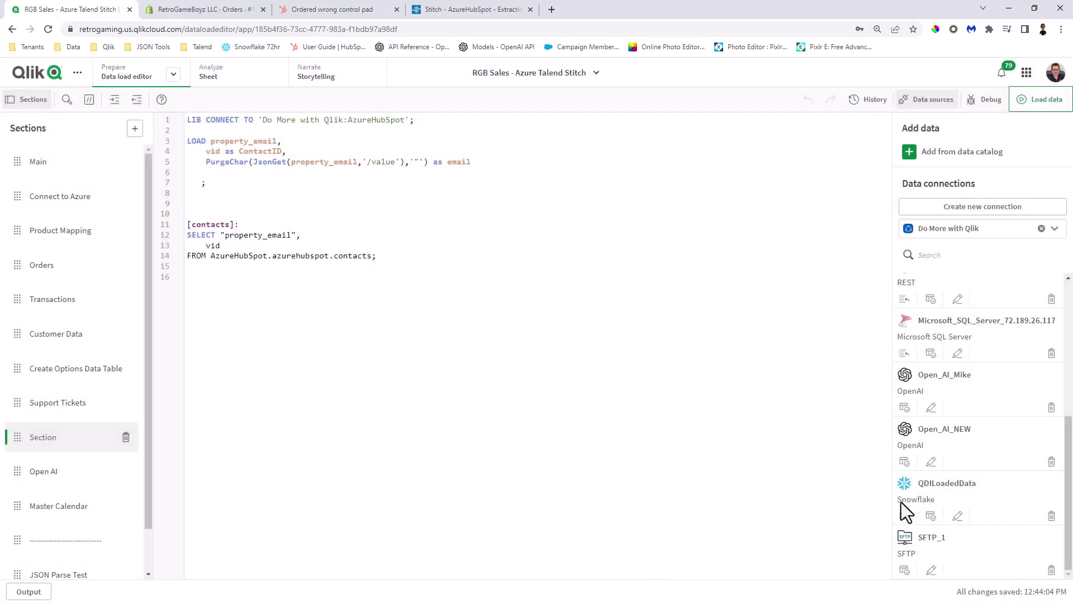
- Select Open_AI_NEW data with resident table 'tickets', data field 'prompt', and all openai columns except id
{"action": "left_click", "coordinate": [905, 462]}
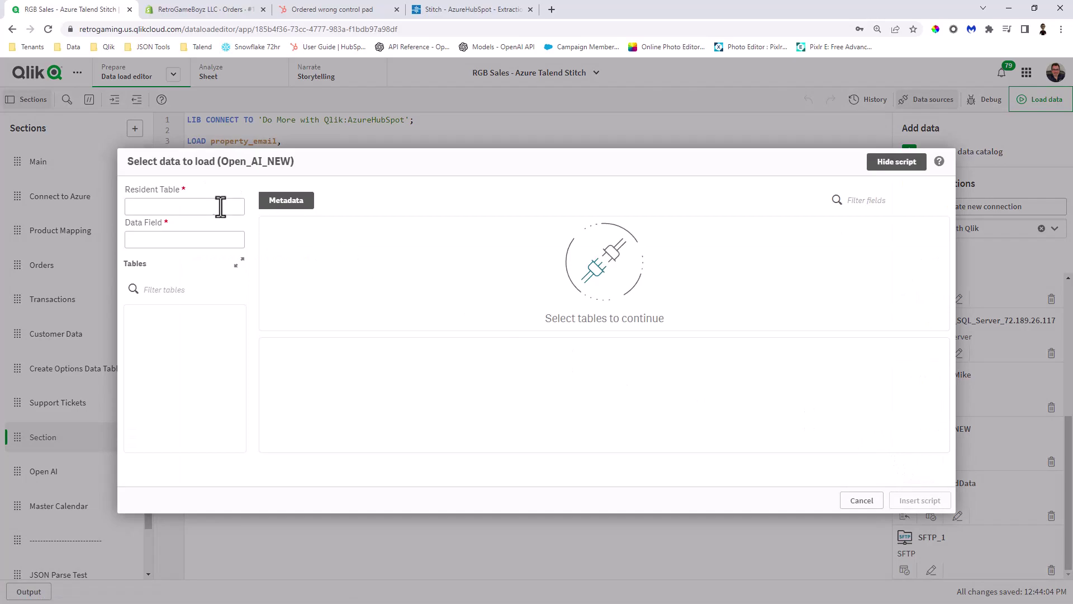
{"action": "left_click", "coordinate": [217, 206]}
{"action": "type", "text": "tickets"}
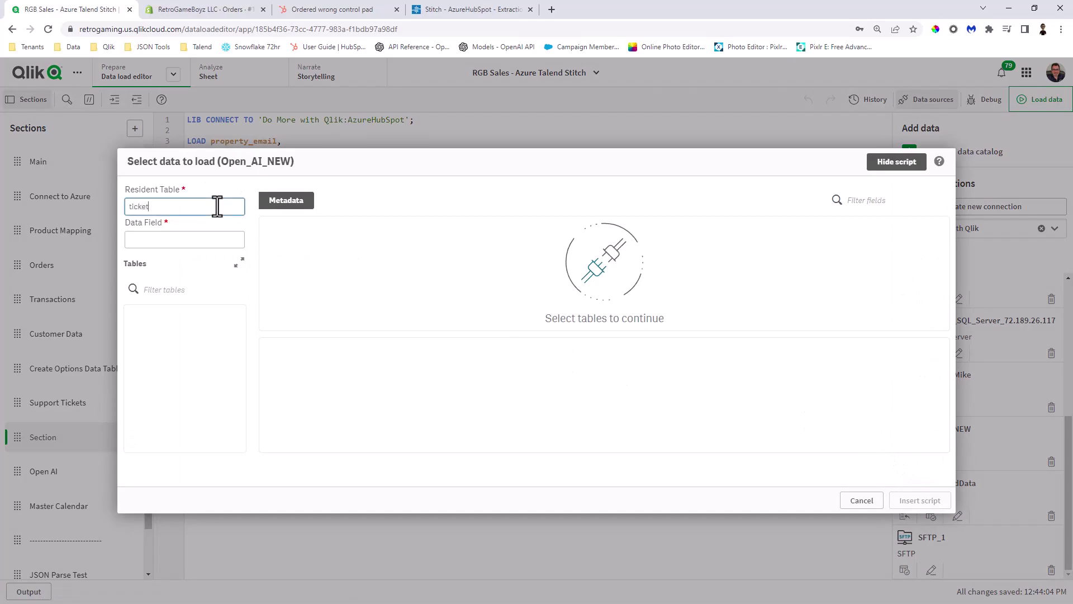
{"action": "left_click", "coordinate": [197, 235]}
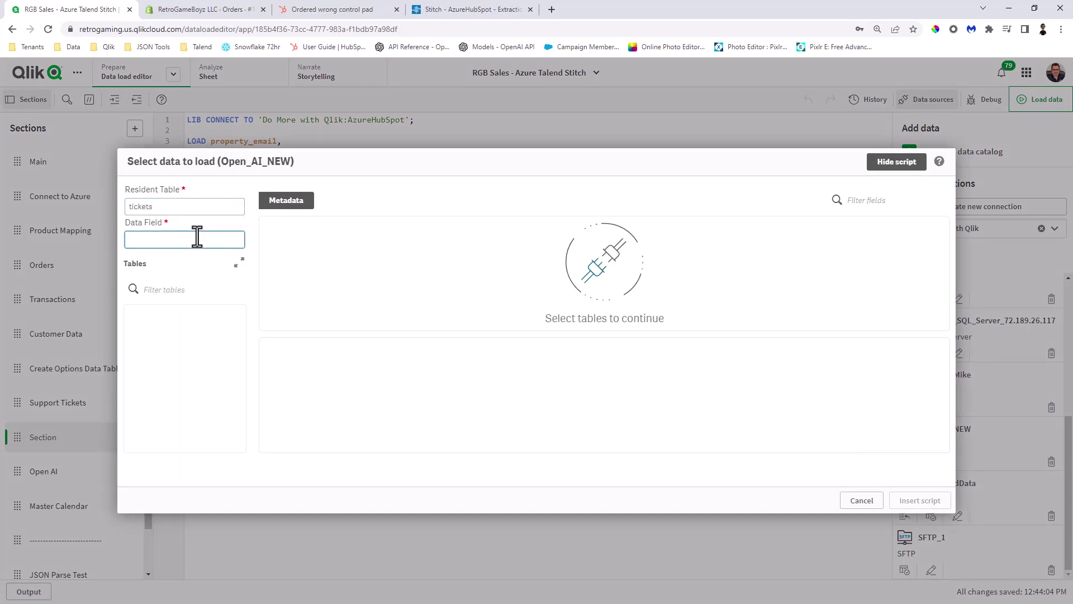
{"action": "type", "text": "prompt"}
{"action": "left_click", "coordinate": [167, 326]}
{"action": "left_click", "coordinate": [134, 318]}
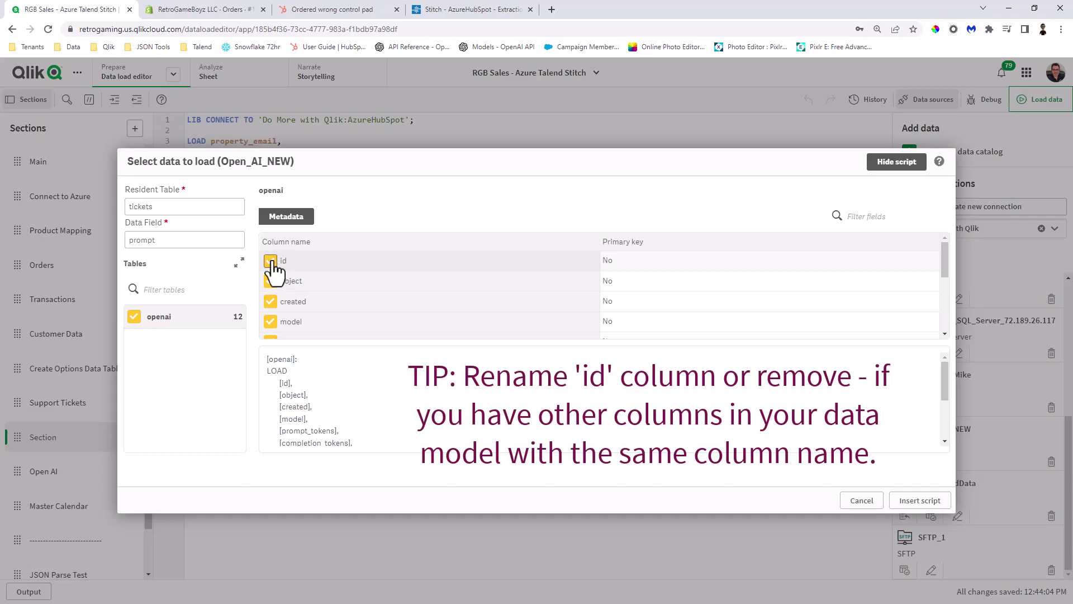
{"action": "left_click", "coordinate": [272, 262]}
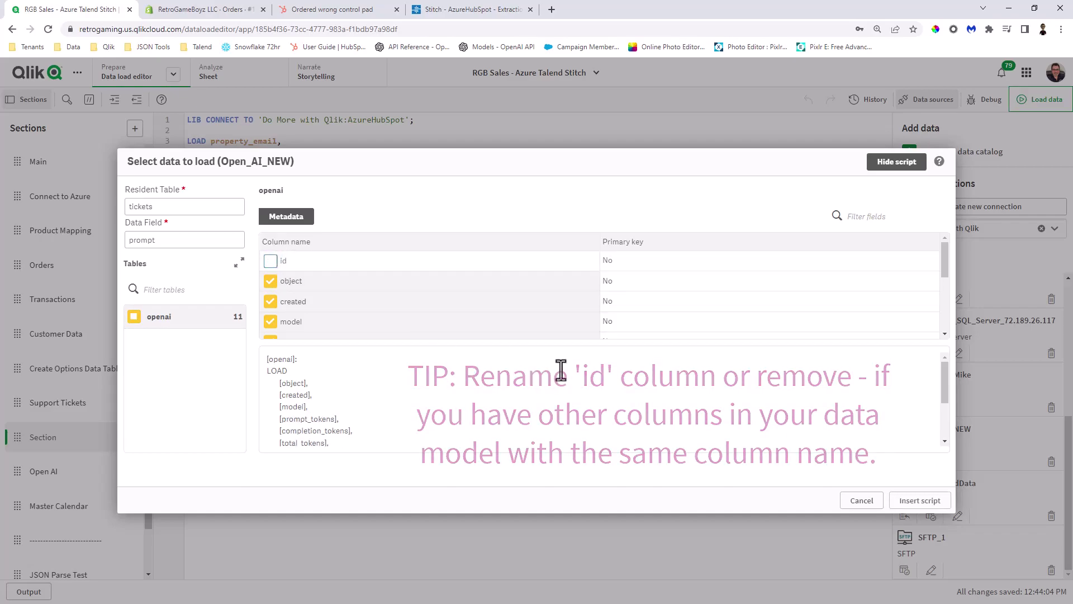
- Insert the generated [openai] load script, then move lines 16–30 from Section into the Open AI section
{"action": "left_click", "coordinate": [909, 502]}
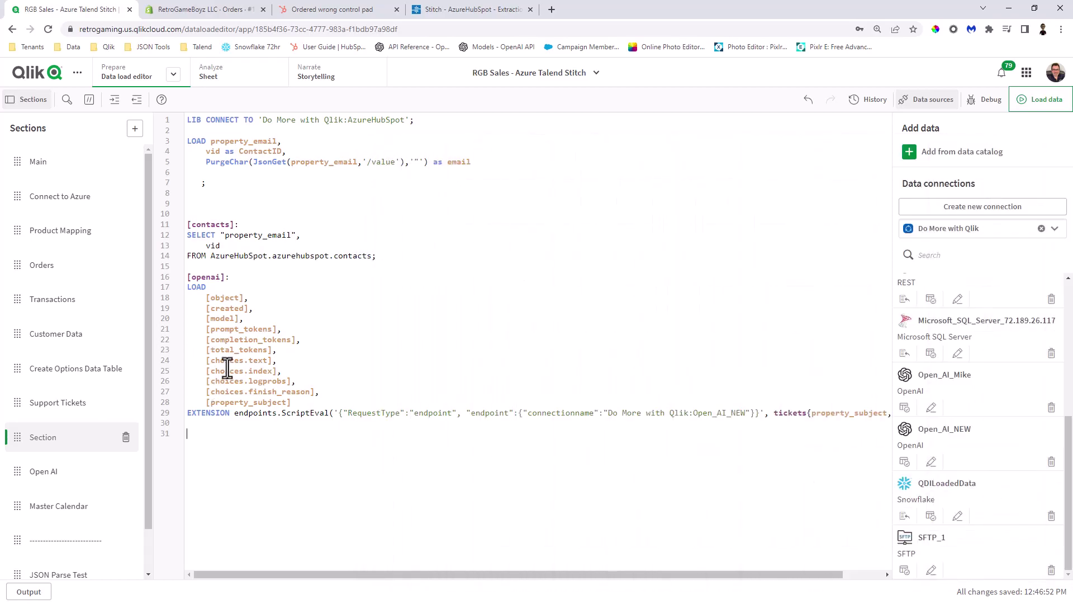
{"action": "left_click_drag", "start_coordinate": [581, 575], "coordinate": [726, 587]}
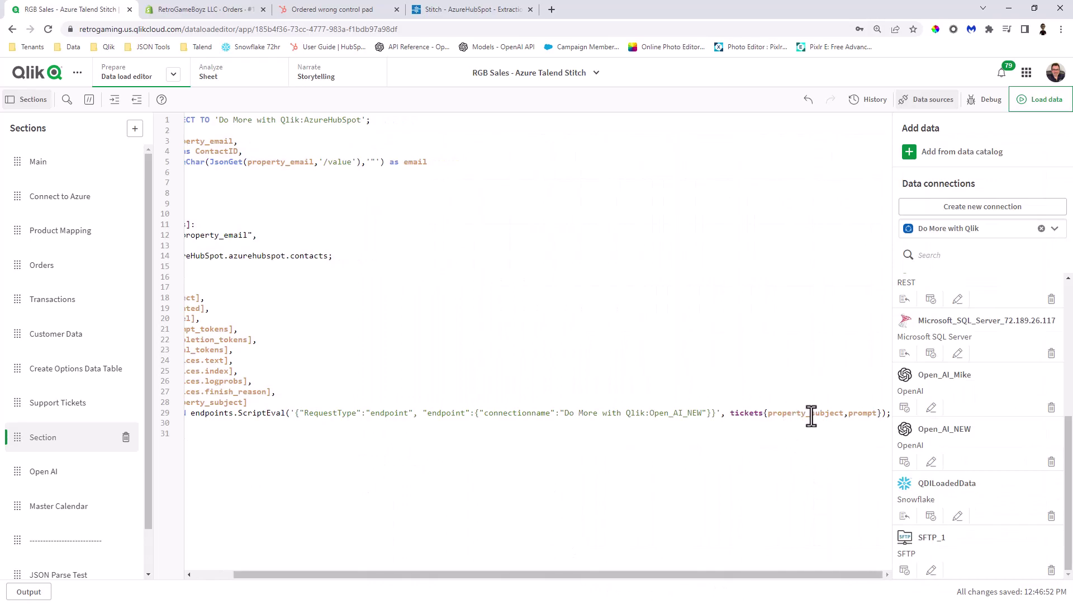
{"action": "left_click_drag", "start_coordinate": [753, 575], "coordinate": [712, 575]}
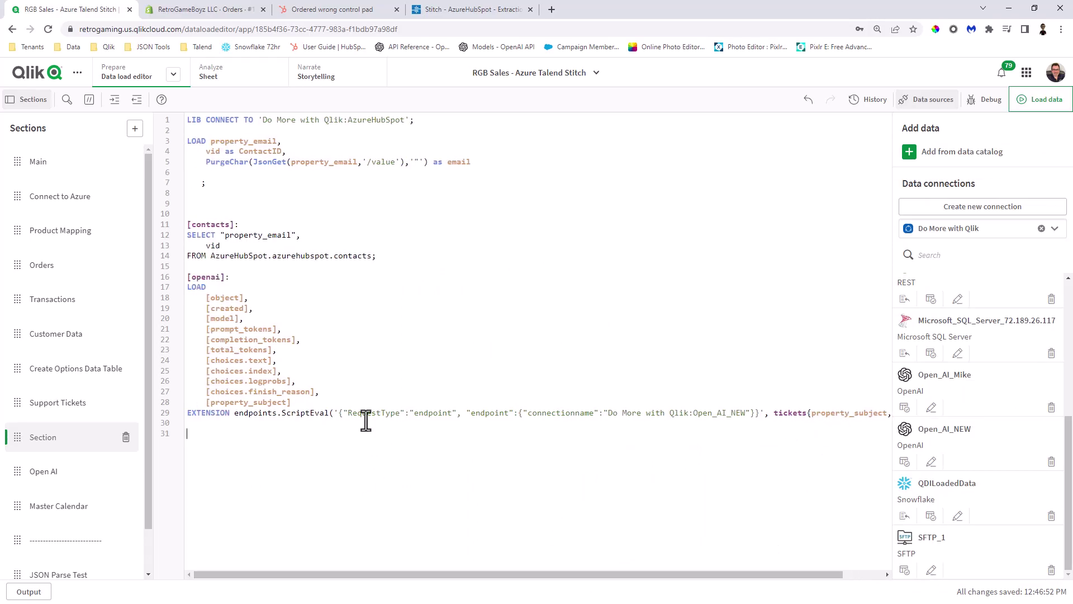
{"action": "left_click_drag", "start_coordinate": [188, 277], "coordinate": [286, 458]}
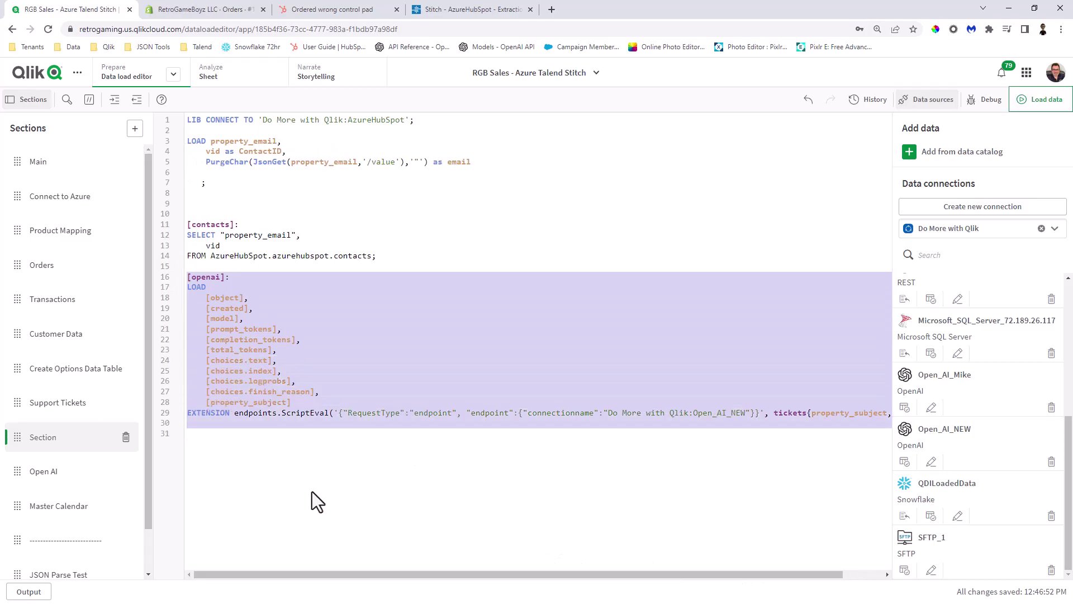
{"action": "key", "text": "Delete"}
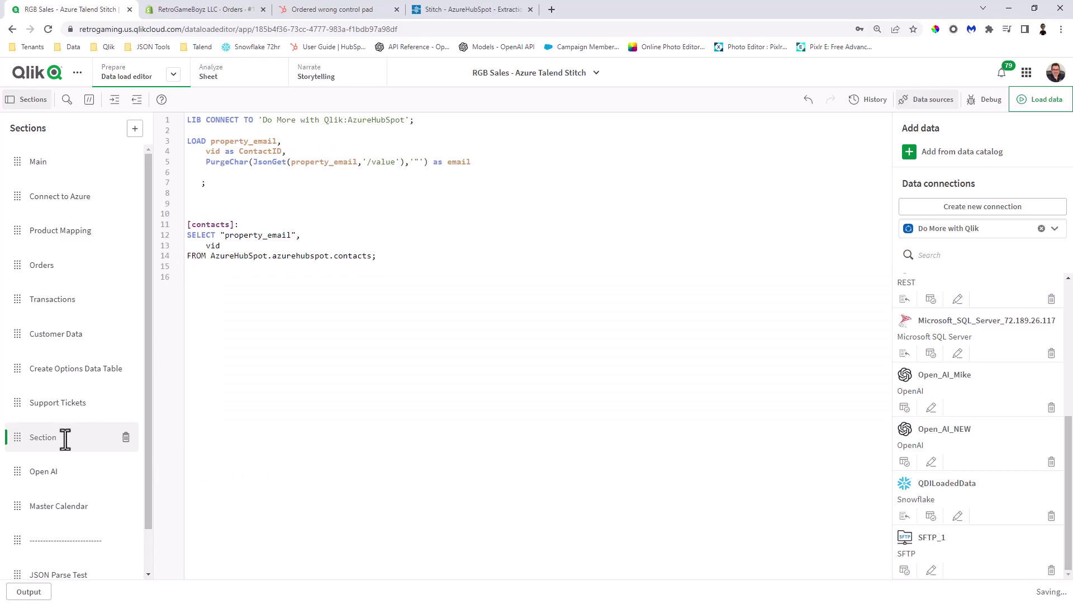
{"action": "left_click", "coordinate": [59, 471]}
{"action": "key", "text": "ctrl+v"}
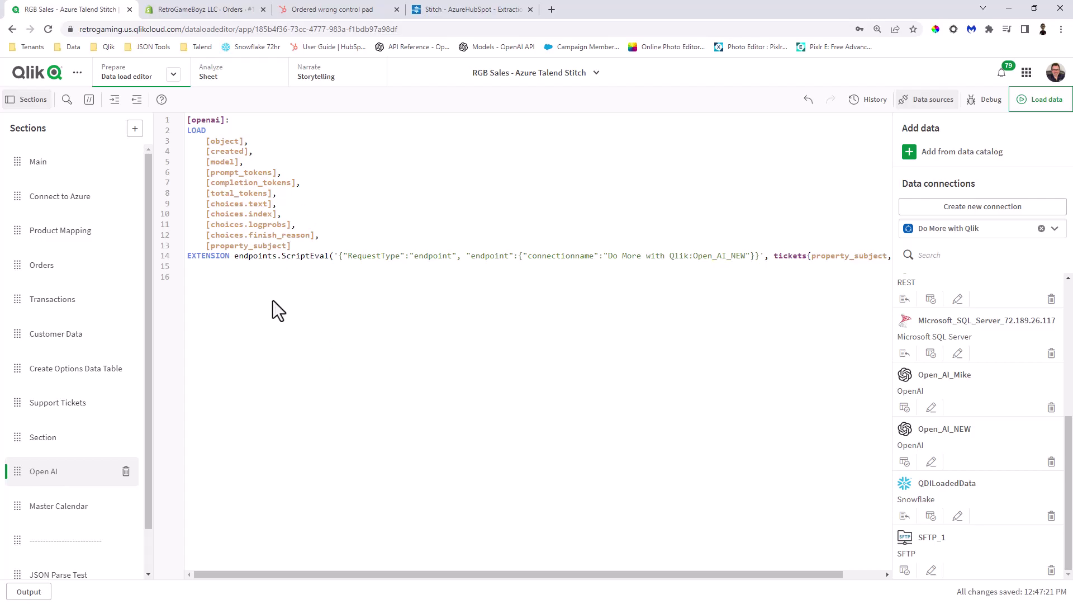
{"action": "left_click", "coordinate": [457, 11]}
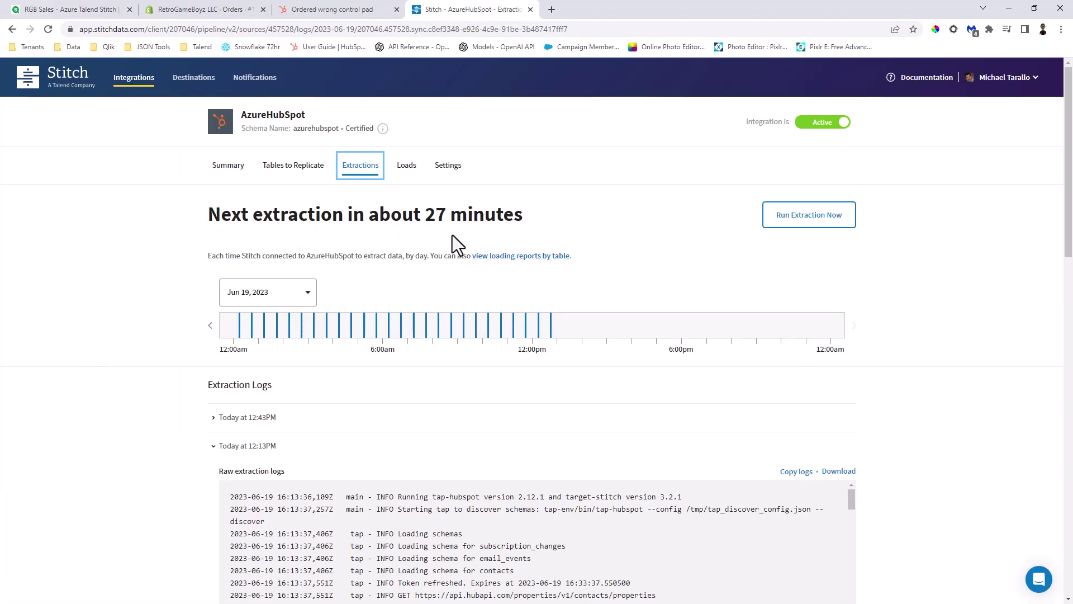
{"action": "left_click", "coordinate": [408, 175]}
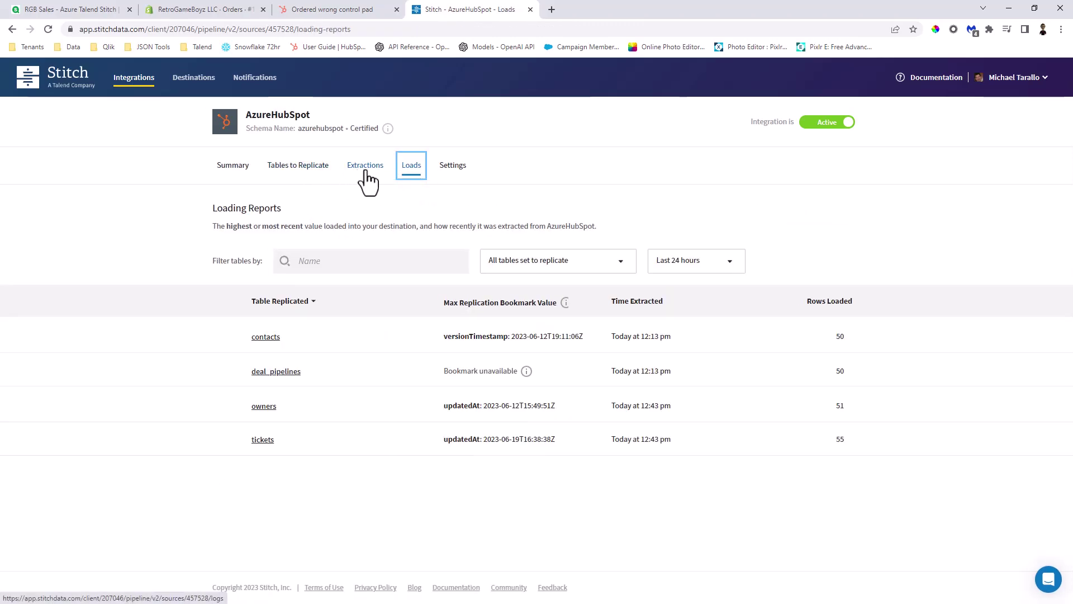
{"action": "left_click", "coordinate": [236, 166]}
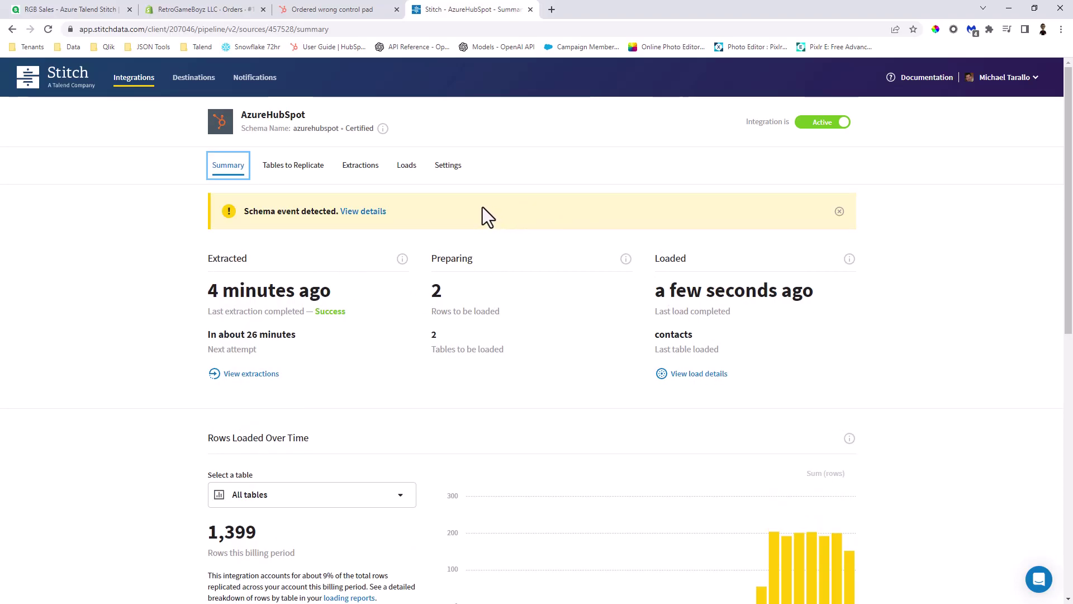
{"action": "left_click", "coordinate": [81, 10]}
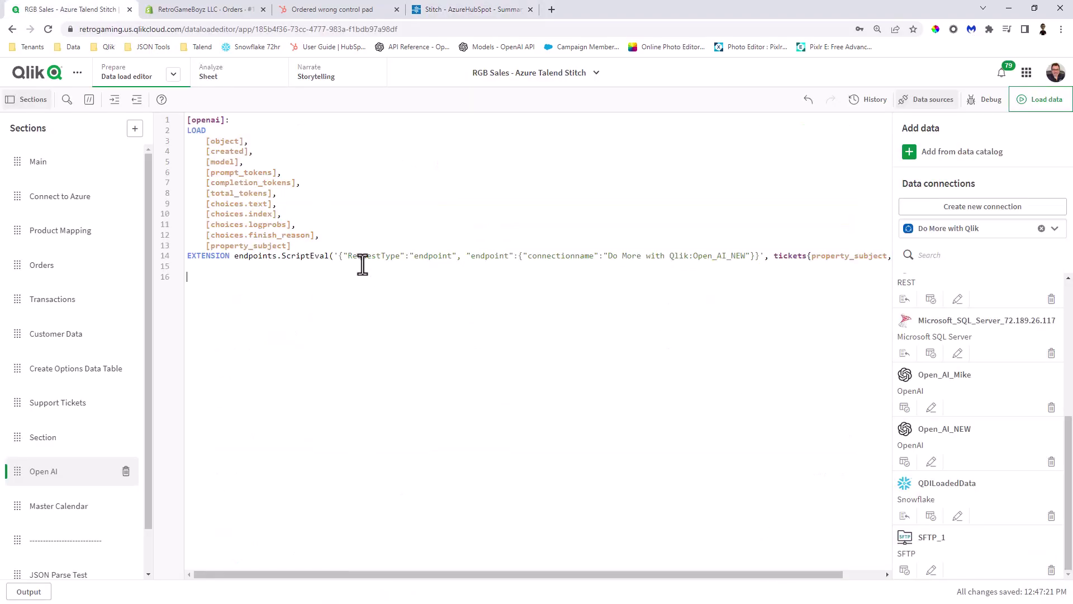
- Edit the Support Tickets sheet and open the Issues List table's Suggested reply column settings
{"action": "left_click", "coordinate": [216, 78]}
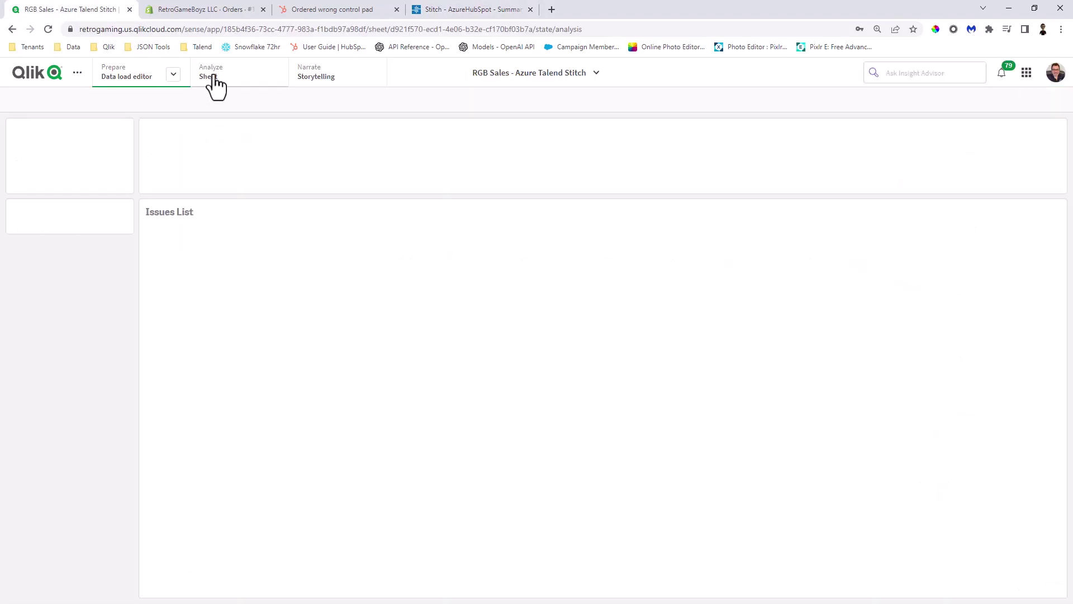
{"action": "left_click", "coordinate": [1038, 103]}
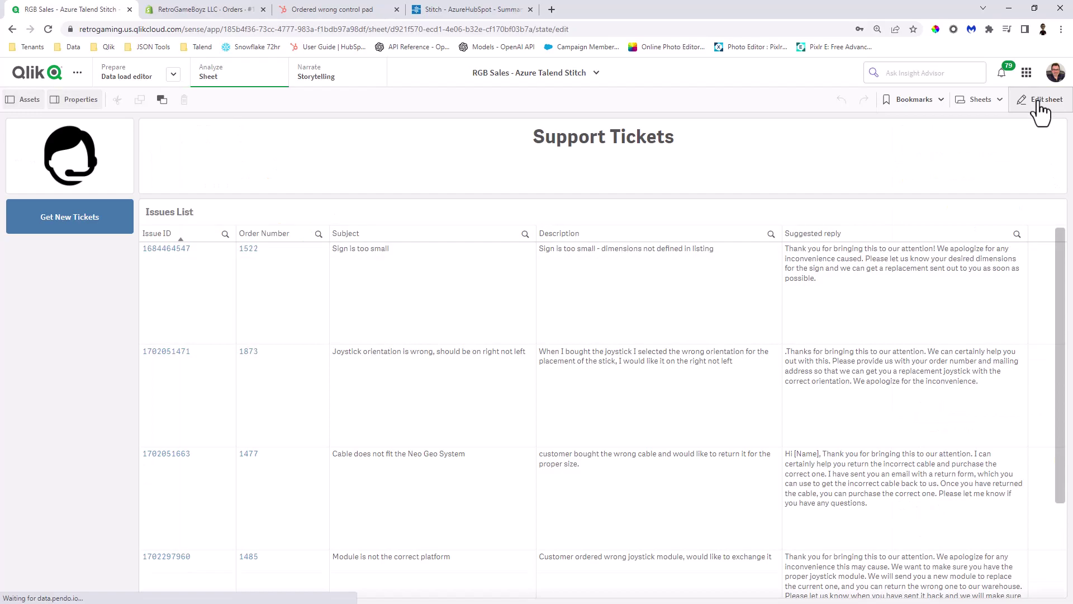
{"action": "left_click", "coordinate": [625, 301]}
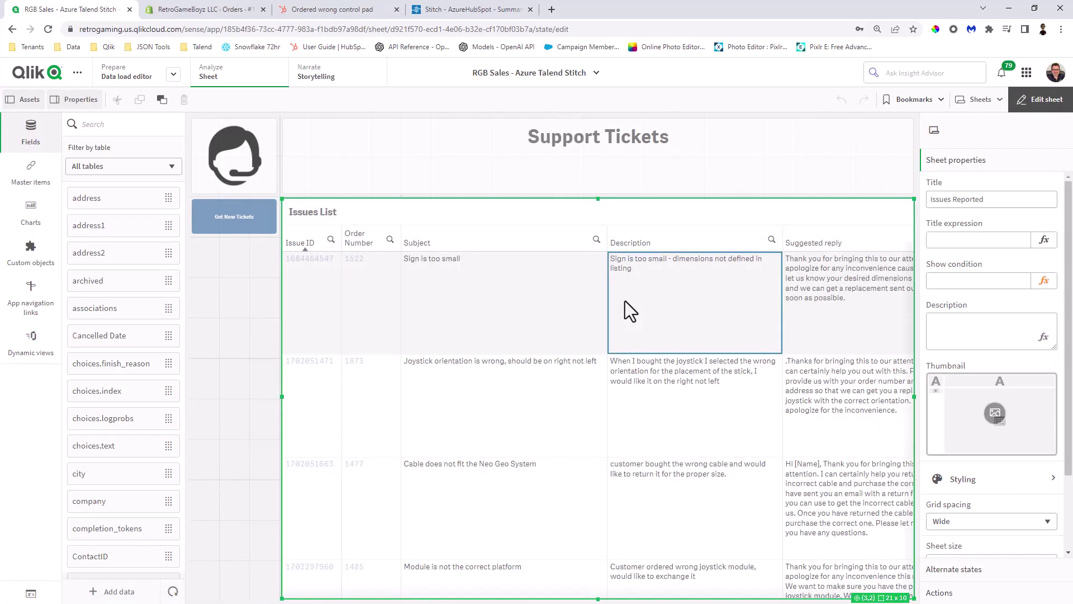
{"action": "left_click", "coordinate": [889, 162]}
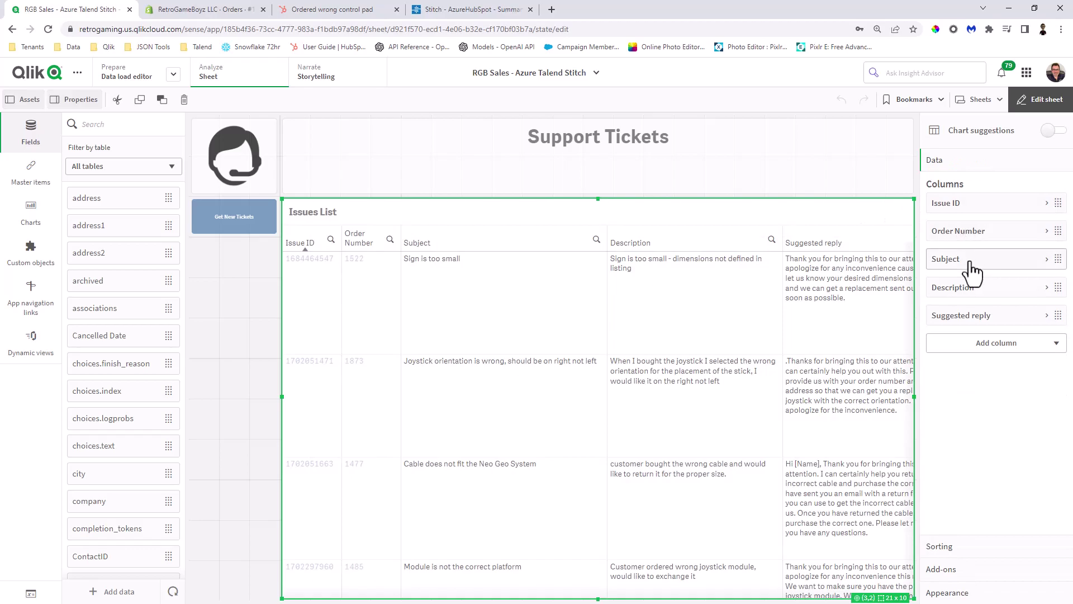
{"action": "left_click", "coordinate": [973, 317]}
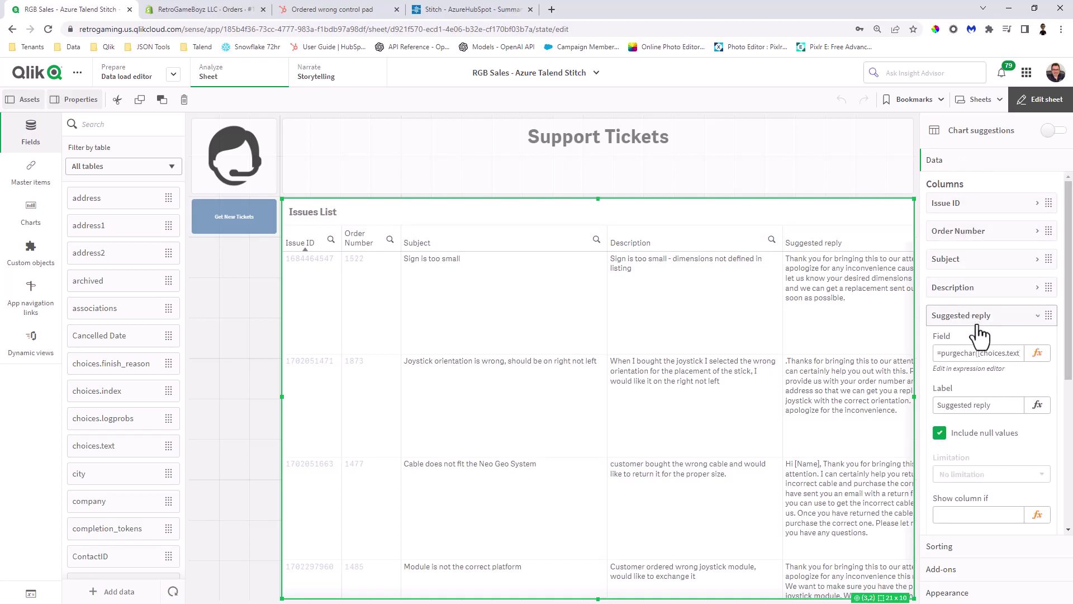
- Change the Suggested reply expression to =[choices.text], removing the purgechar and CHR(10) wrapper
{"action": "left_click", "coordinate": [1037, 355]}
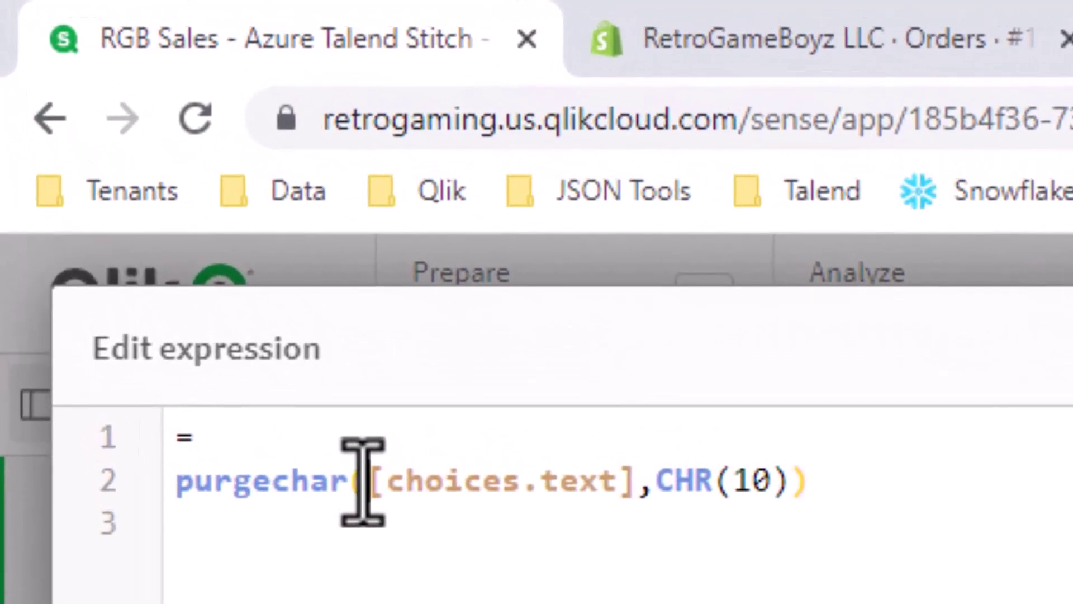
{"action": "double_click", "coordinate": [85, 118]}
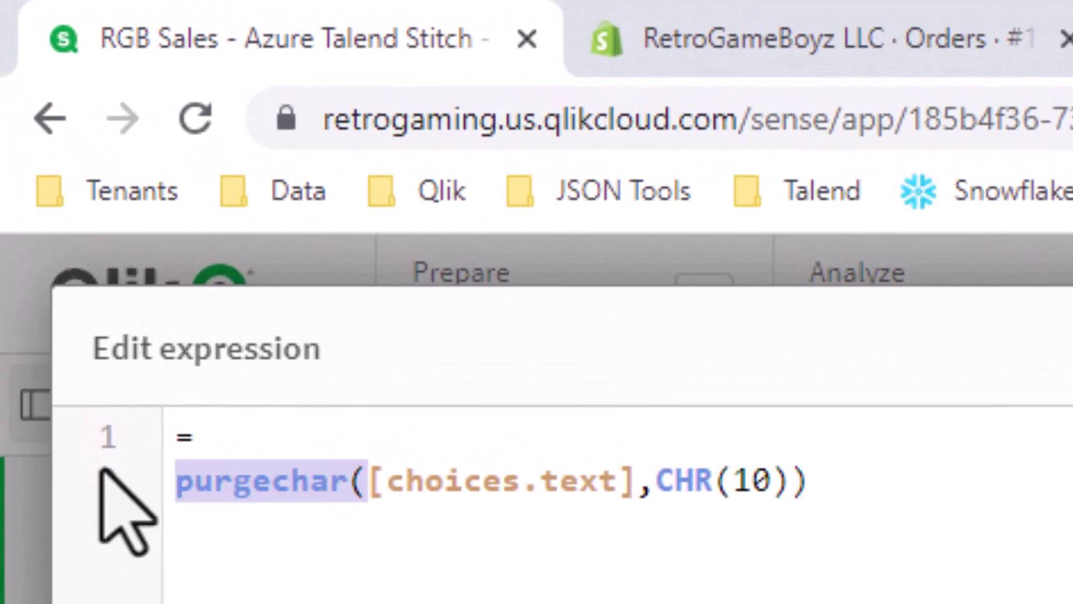
{"action": "key", "text": "BackSpace"}
{"action": "key", "text": "End"}
{"action": "key", "text": "BackSpace"}
{"action": "key", "text": "BackSpace"}
{"action": "key", "text": "BackSpace"}
{"action": "key", "text": "BackSpace"}
{"action": "key", "text": "BackSpace"}
{"action": "key", "text": "BackSpace"}
{"action": "key", "text": "BackSpace"}
{"action": "key", "text": "BackSpace"}
{"action": "key", "text": "BackSpace"}
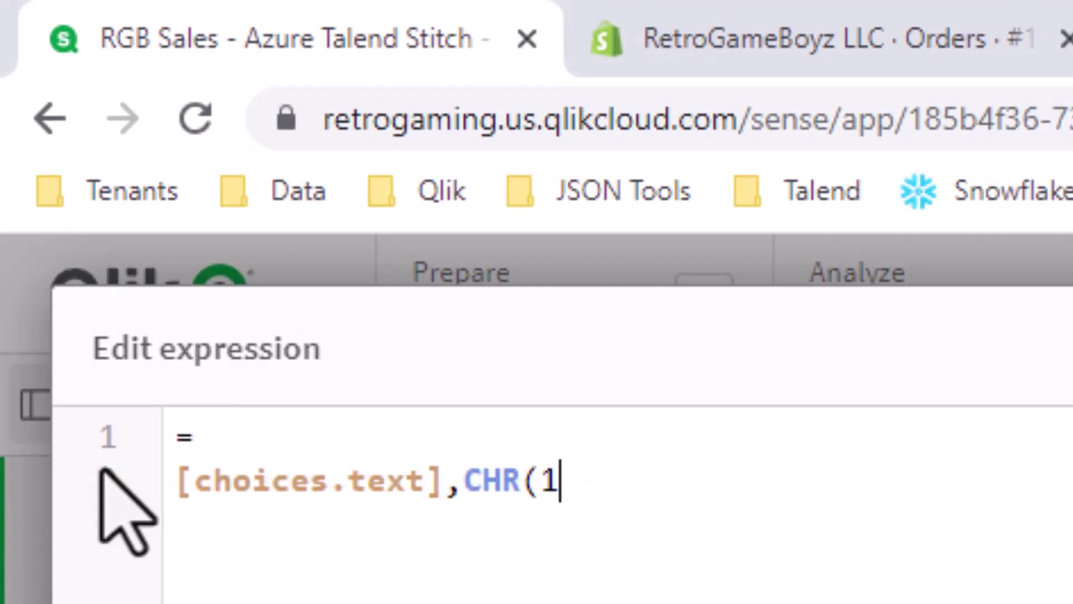
{"action": "key", "text": "Up"}
{"action": "key", "text": "Delete"}
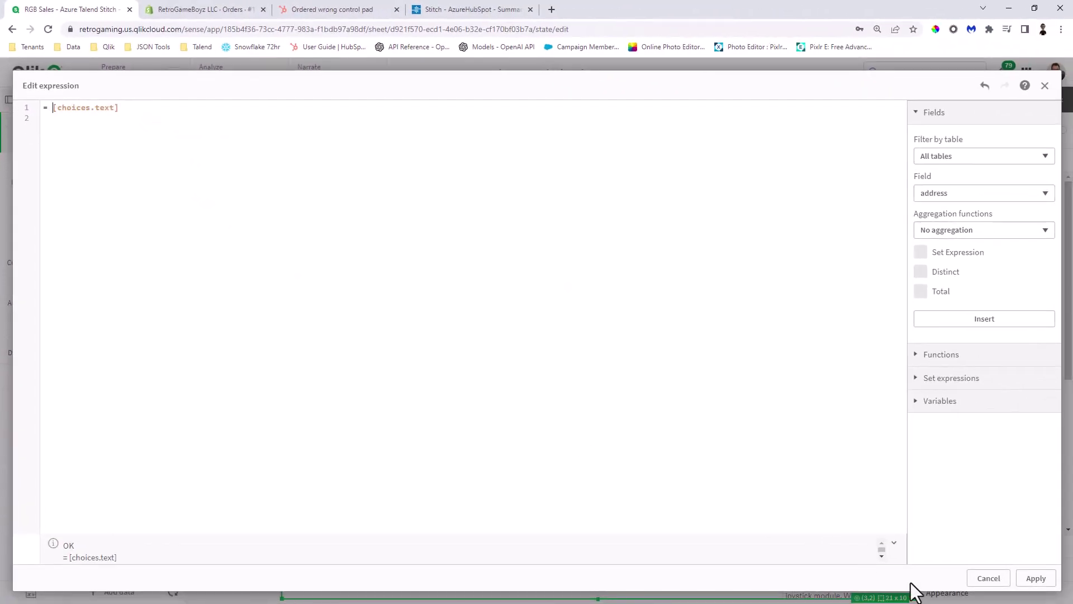
{"action": "left_click", "coordinate": [1035, 579]}
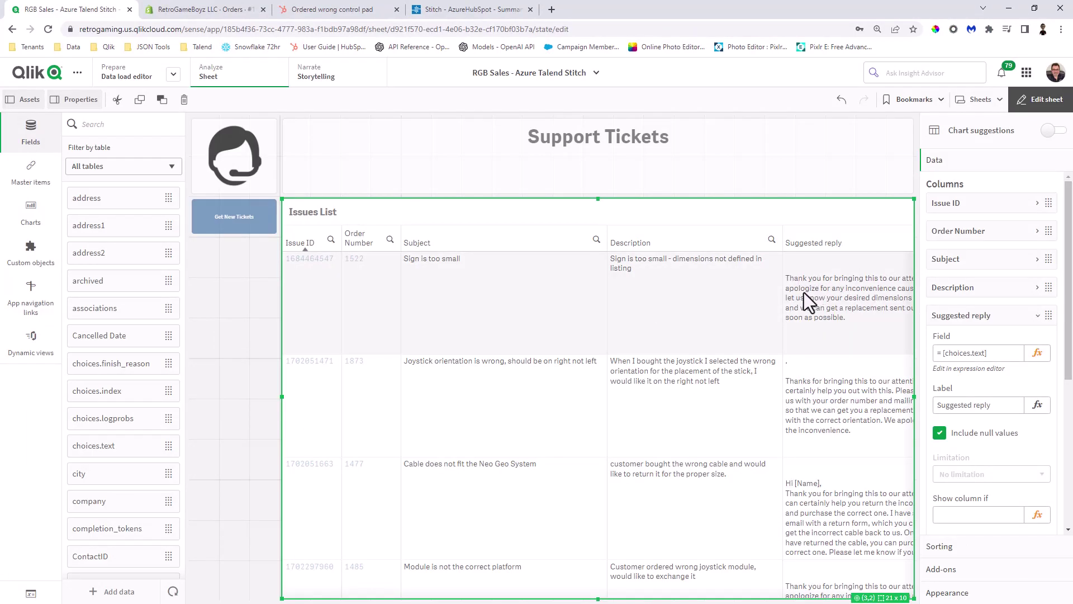
- Leave edit mode and run Get New Tickets to refresh the Issues List suggested replies
{"action": "left_click", "coordinate": [1042, 107]}
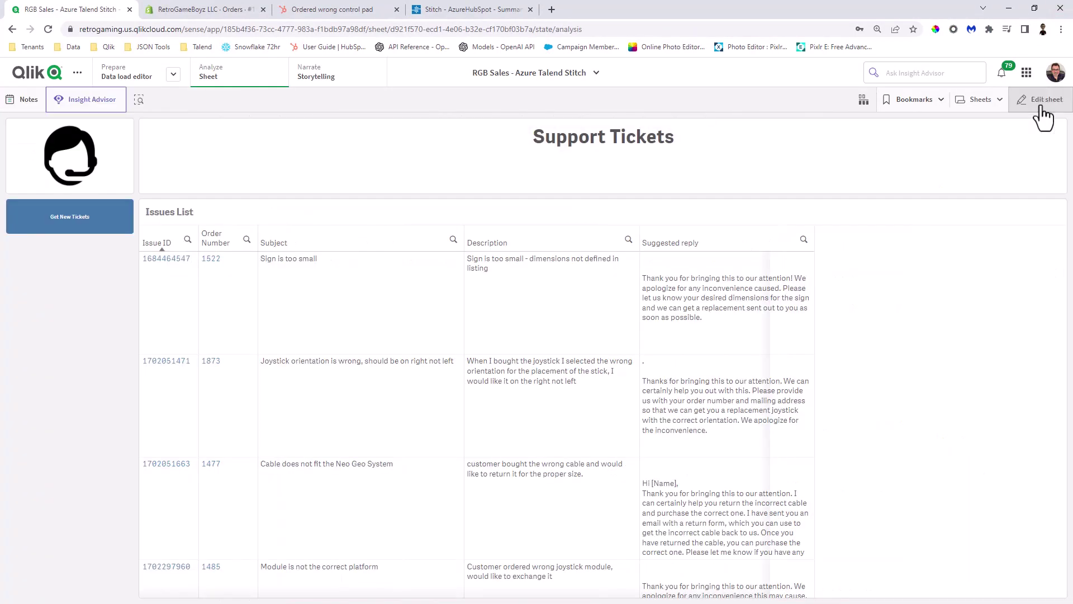
{"action": "scroll", "coordinate": [730, 250], "scroll_direction": "down", "scroll_amount": 1}
{"action": "scroll", "coordinate": [284, 282], "scroll_direction": "down", "scroll_amount": 1}
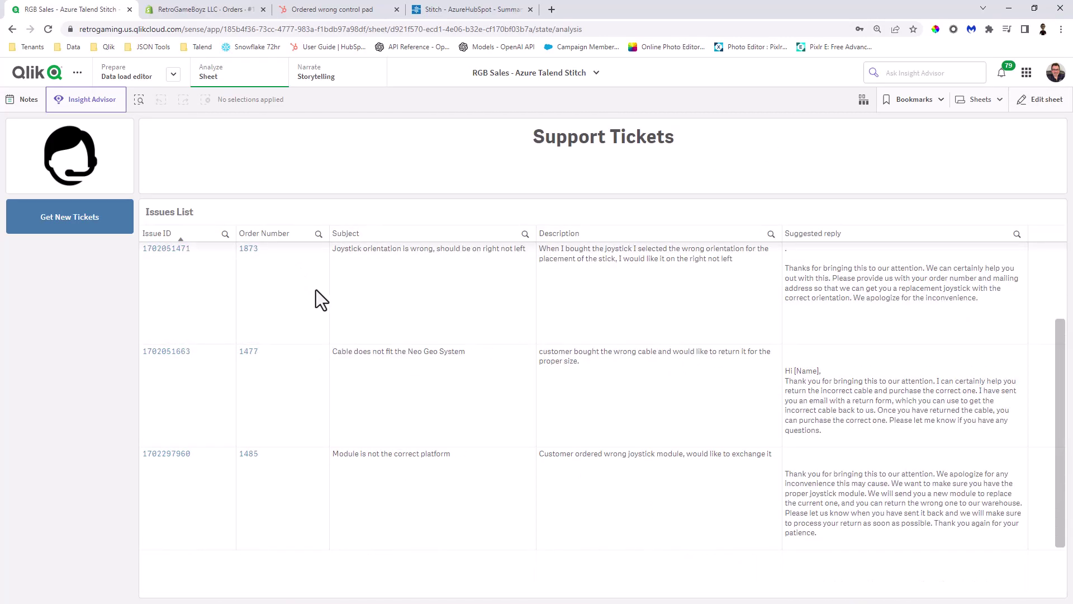
{"action": "left_click", "coordinate": [60, 218]}
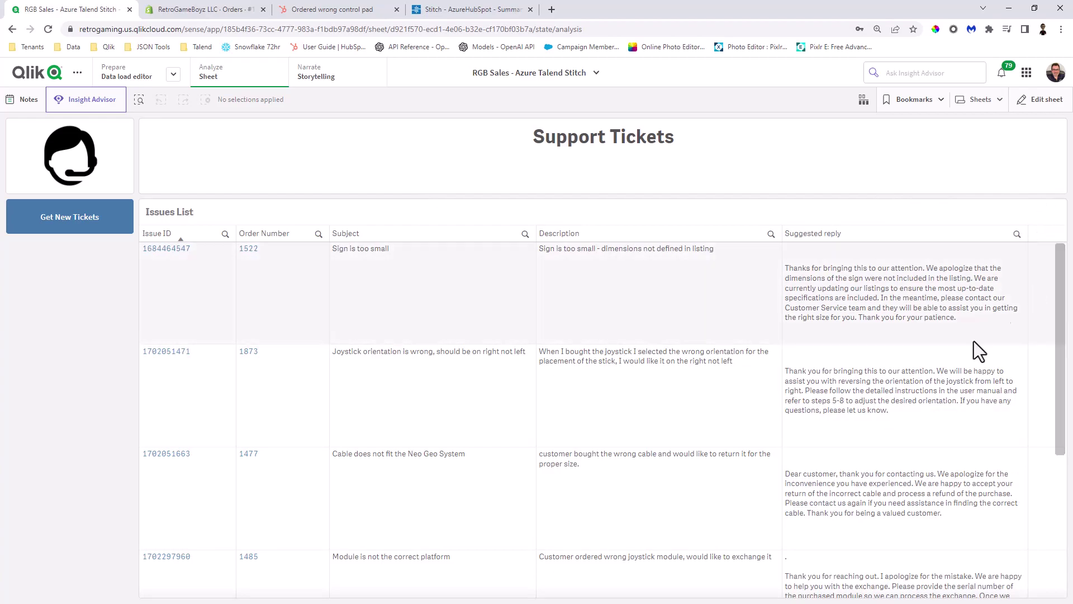
{"action": "left_click_drag", "start_coordinate": [1061, 319], "coordinate": [1062, 467]}
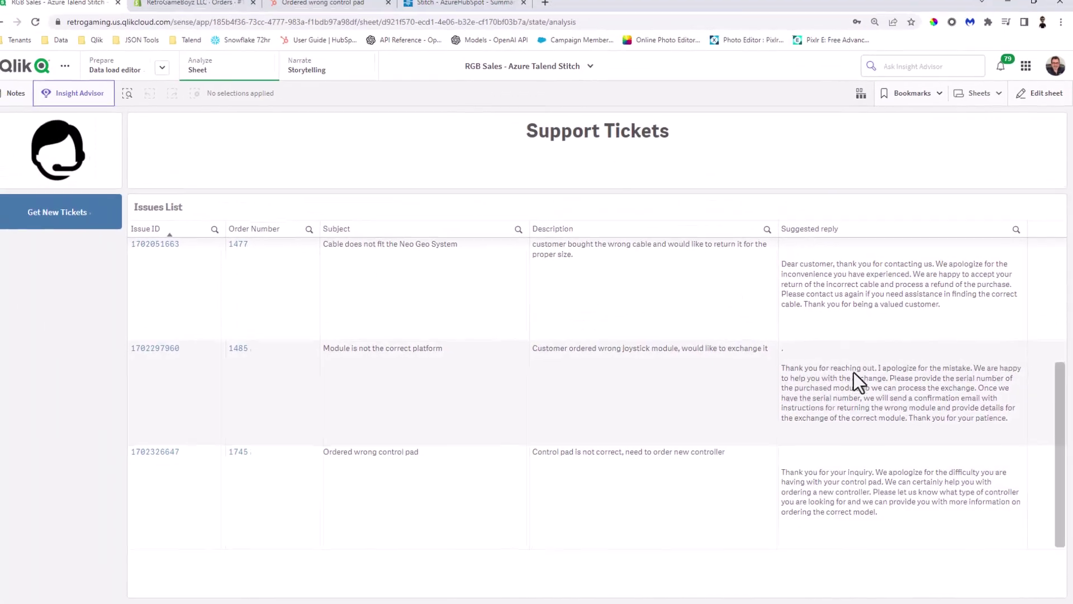
{"action": "scroll", "coordinate": [875, 393], "scroll_direction": "up", "scroll_amount": 4}
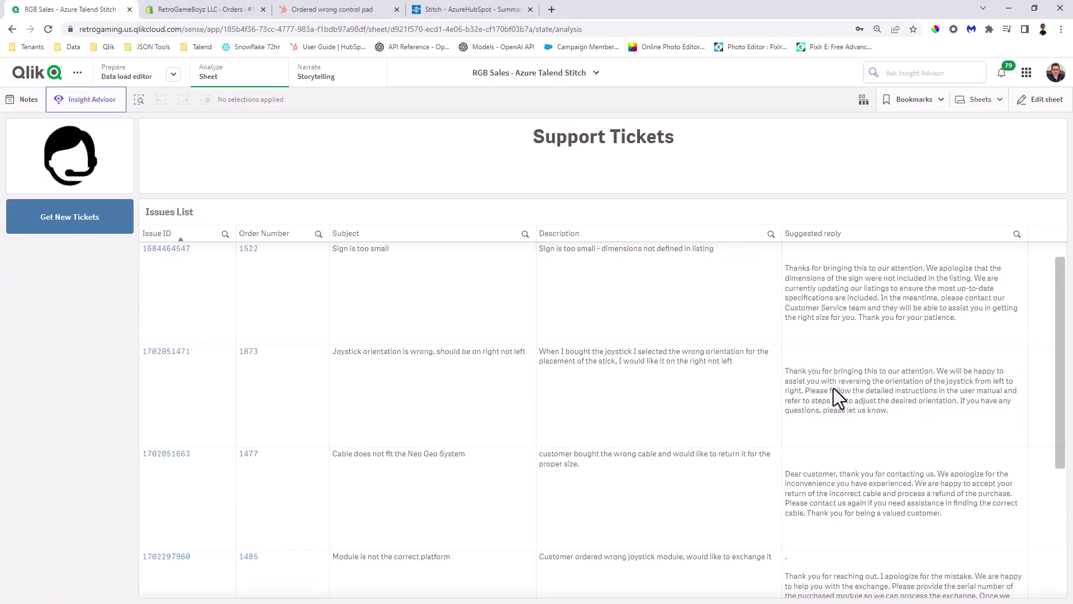
{"action": "scroll", "coordinate": [833, 388], "scroll_direction": "down", "scroll_amount": 4}
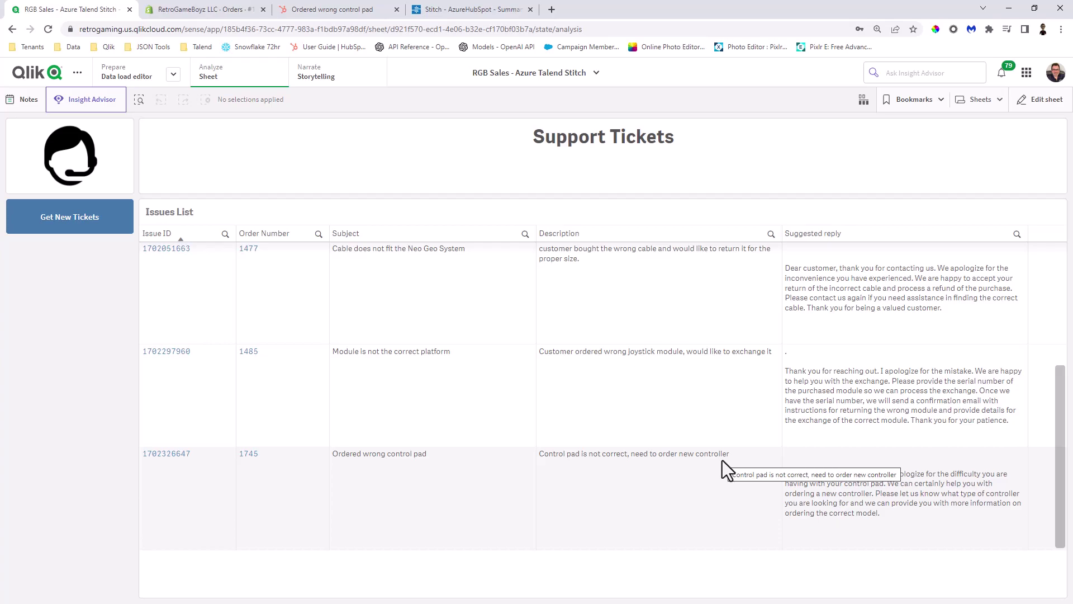
{"action": "scroll", "coordinate": [1023, 483], "scroll_direction": "up", "scroll_amount": 3}
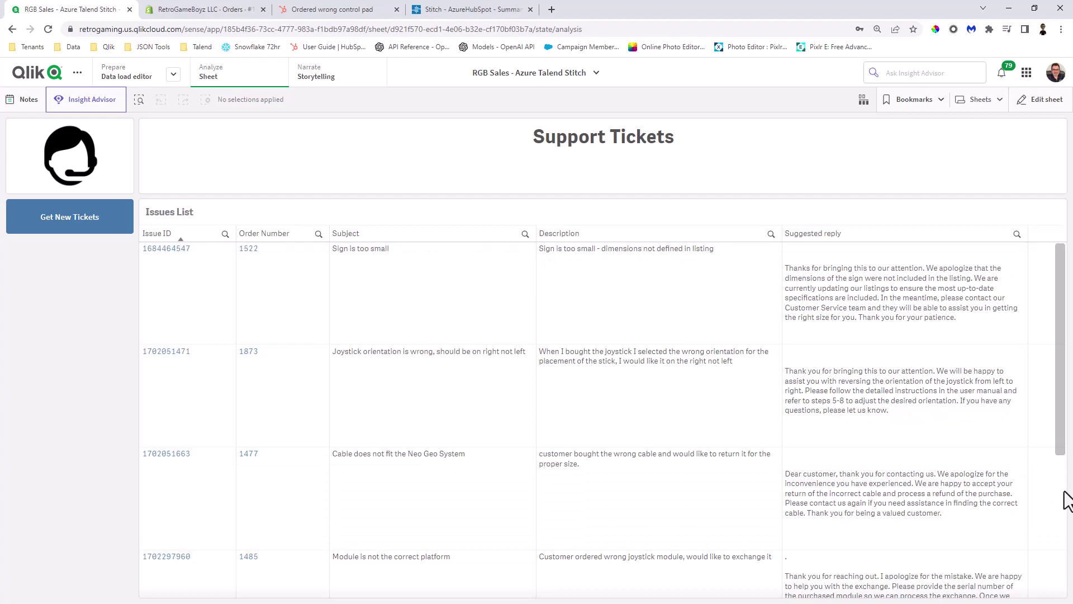